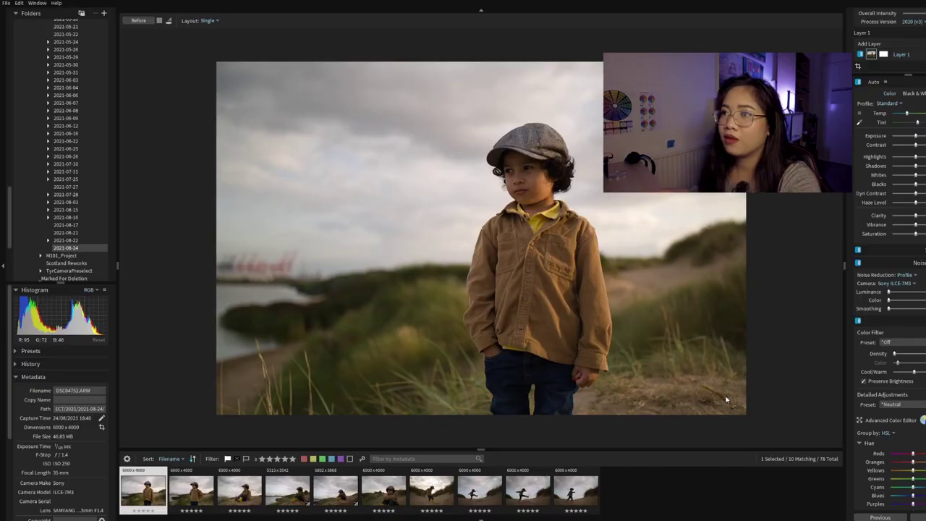
Step: Step through the shoot's photos in the filmstrip to the last ones in the set
key(Right)
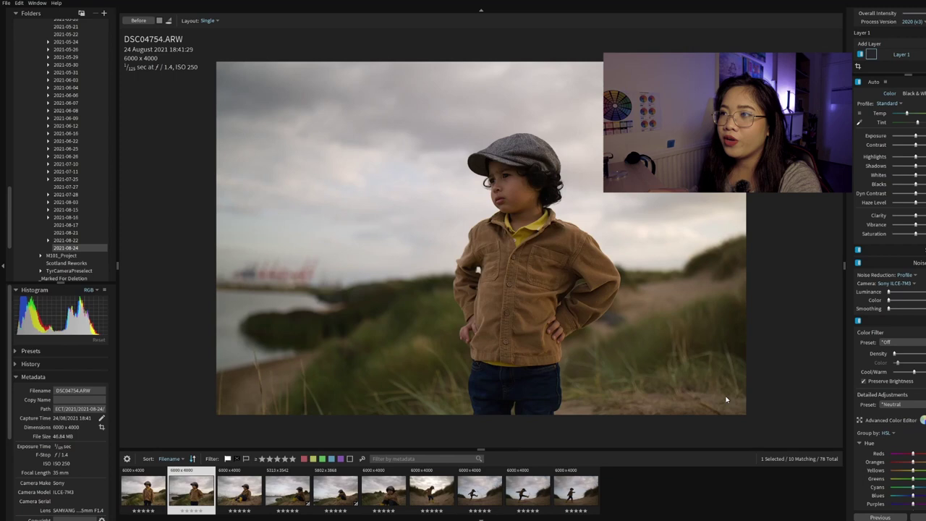
key(Right)
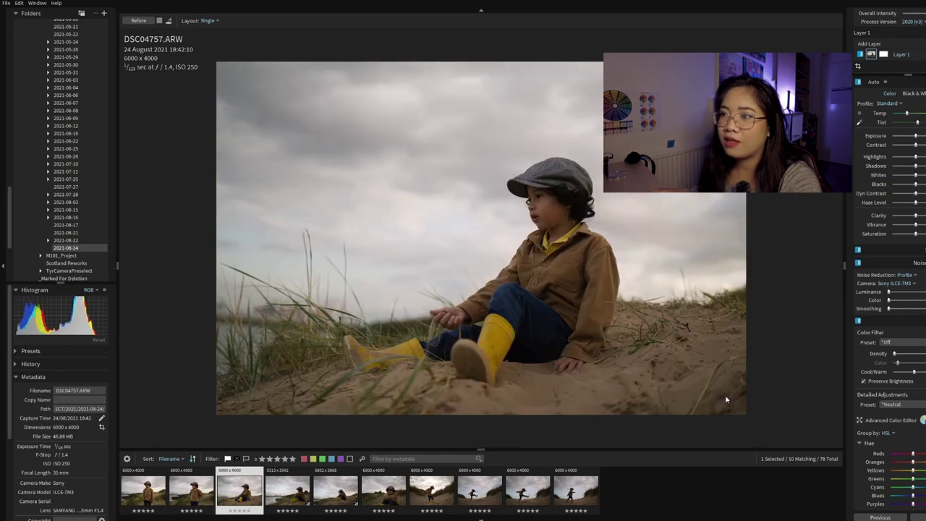
key(Right)
key(Right)
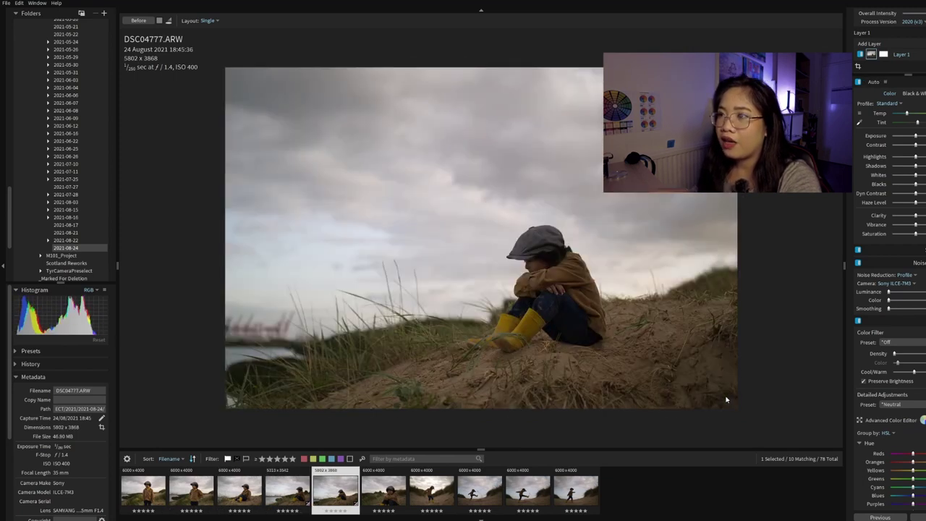
key(Right)
key(Right)
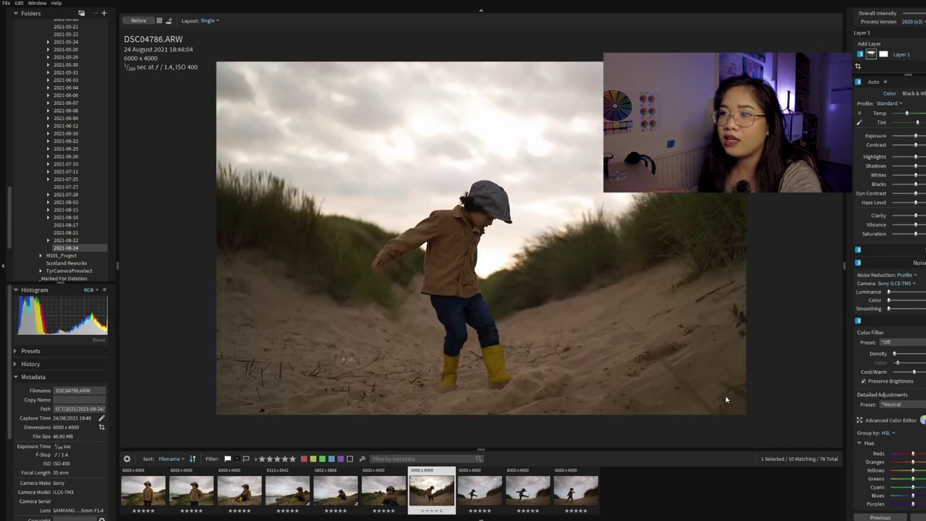
key(Right)
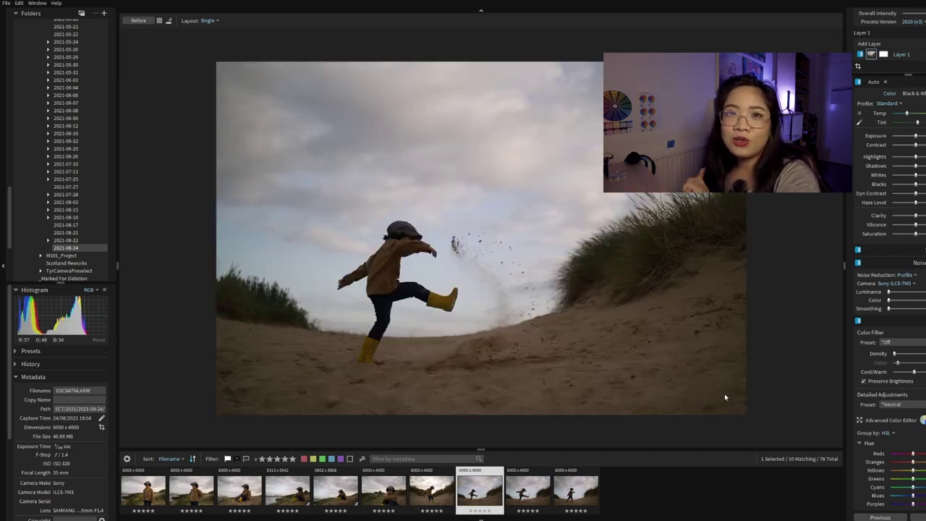
key(Right)
key(Right)
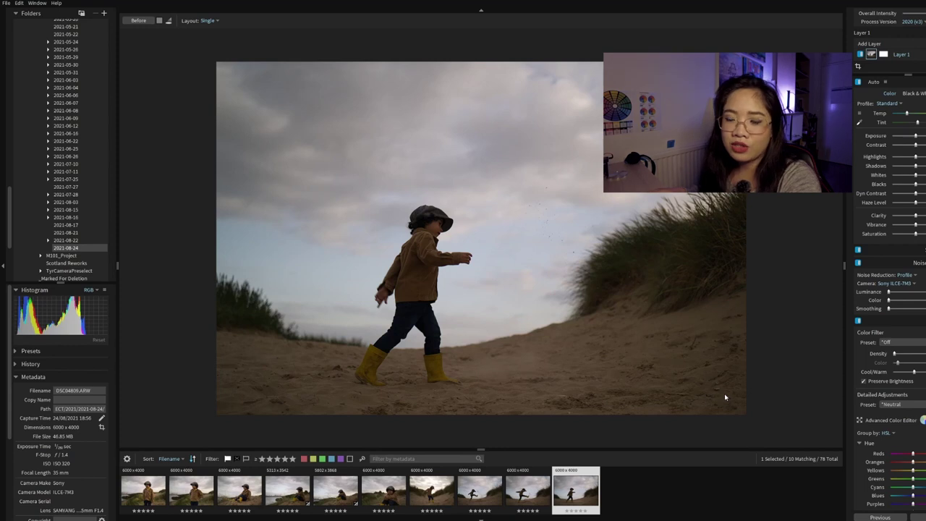
key(Left)
key(Left)
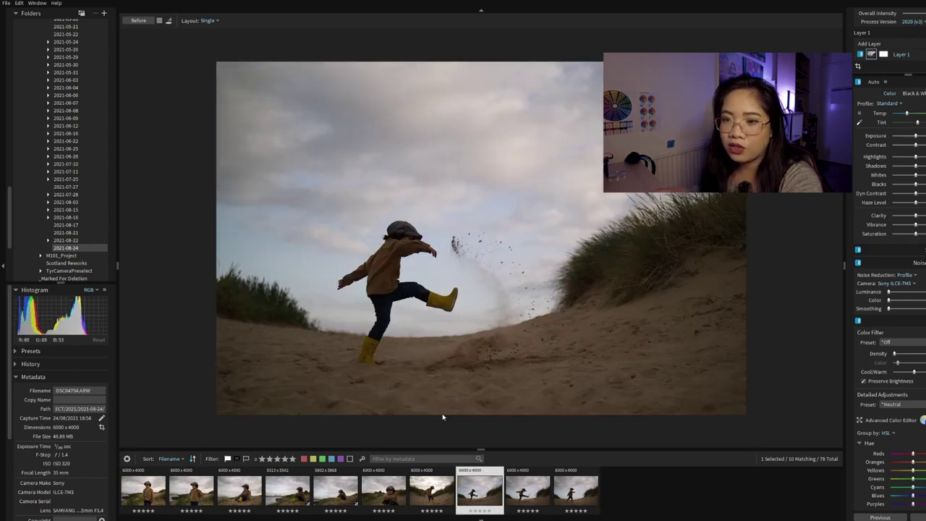
Step: Settle on DSC04757, the boy sitting on the dune, and zoom to check focus
click(305, 491)
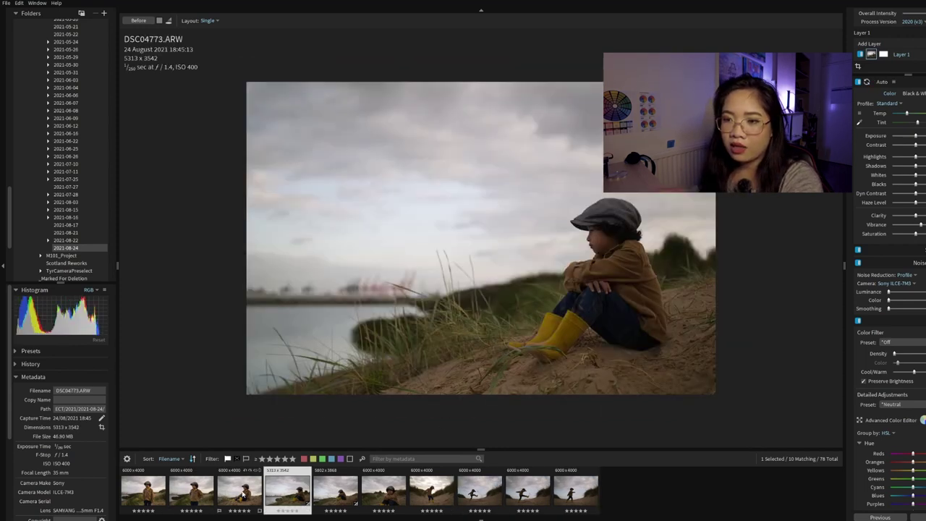
key(Left)
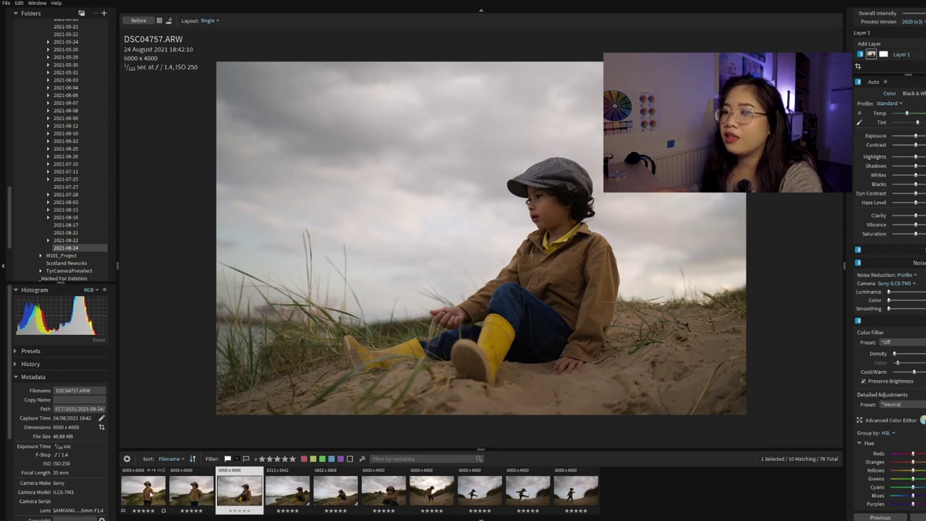
click(155, 495)
key(Right)
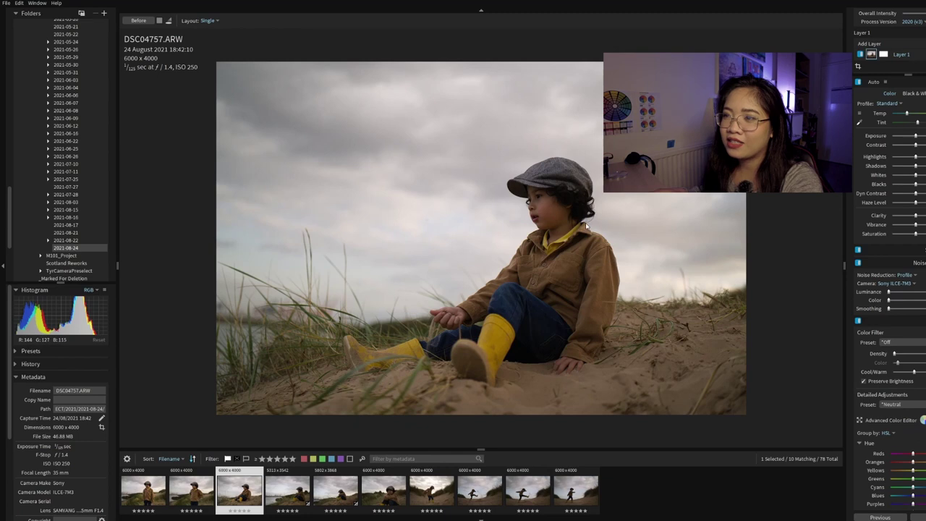
scroll(552, 215, up, 3)
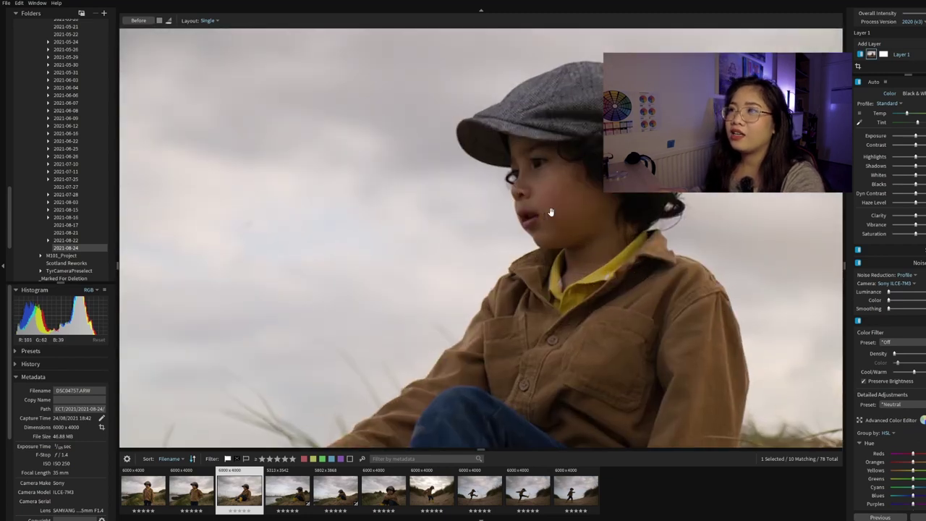
scroll(551, 212, down, 3)
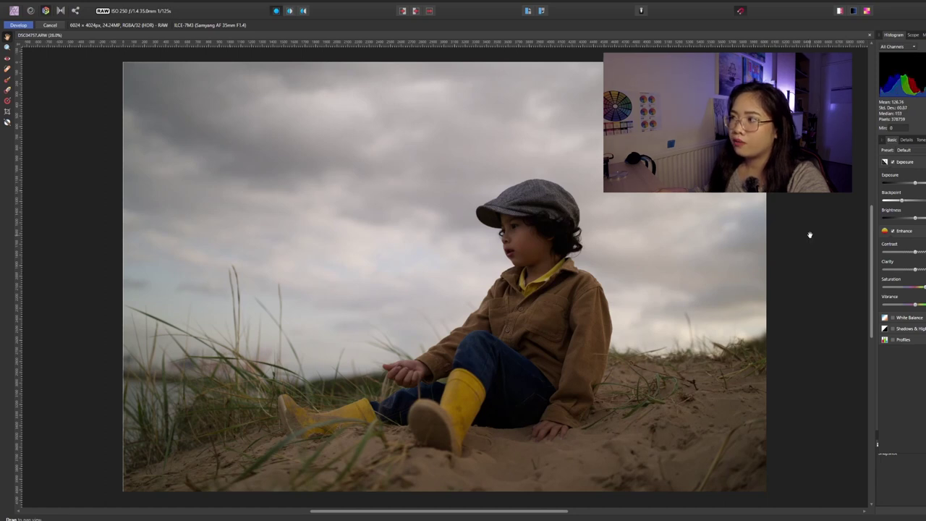
Step: Lift the Blackpoint slightly, raise the Details Amount, and develop the raw file
drag(896, 203, 893, 204)
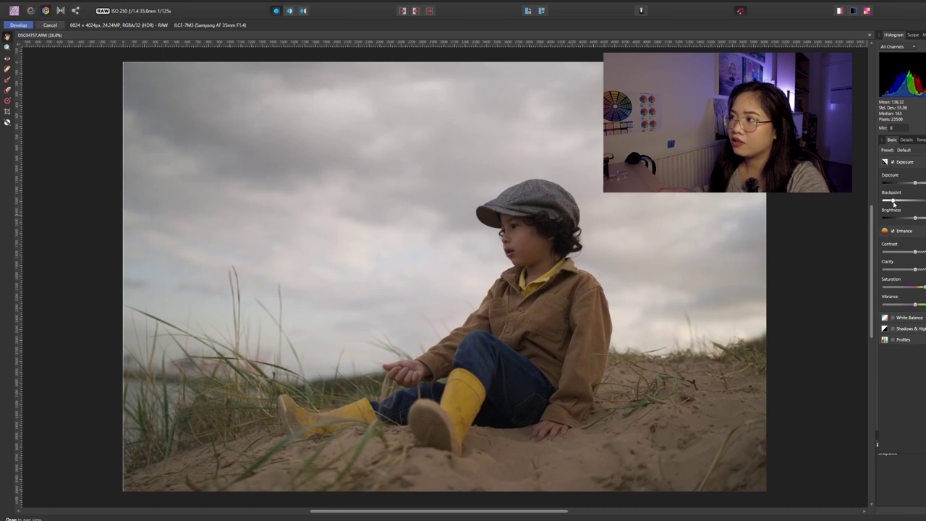
click(910, 141)
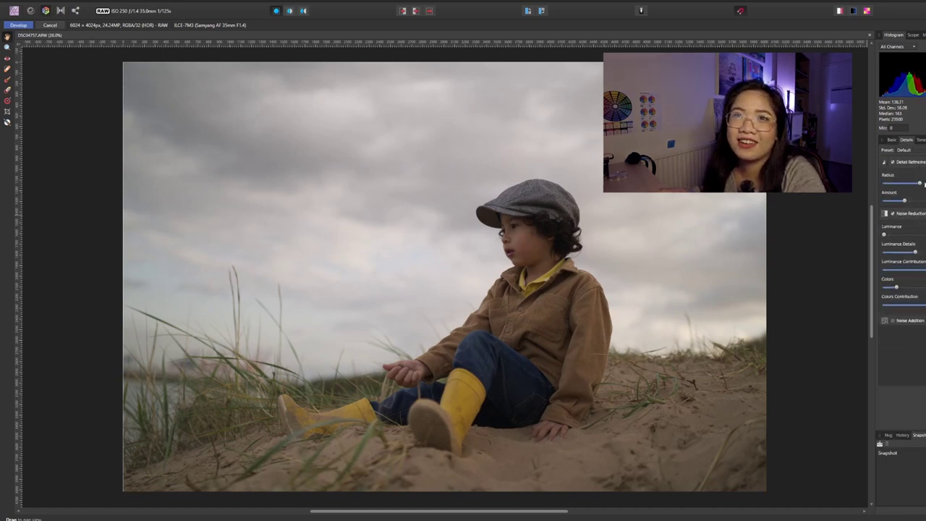
click(912, 201)
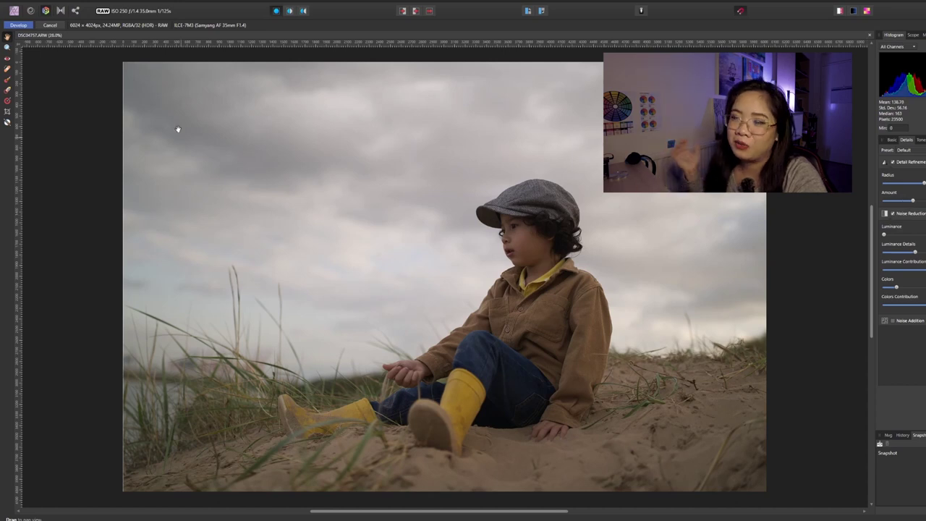
click(16, 25)
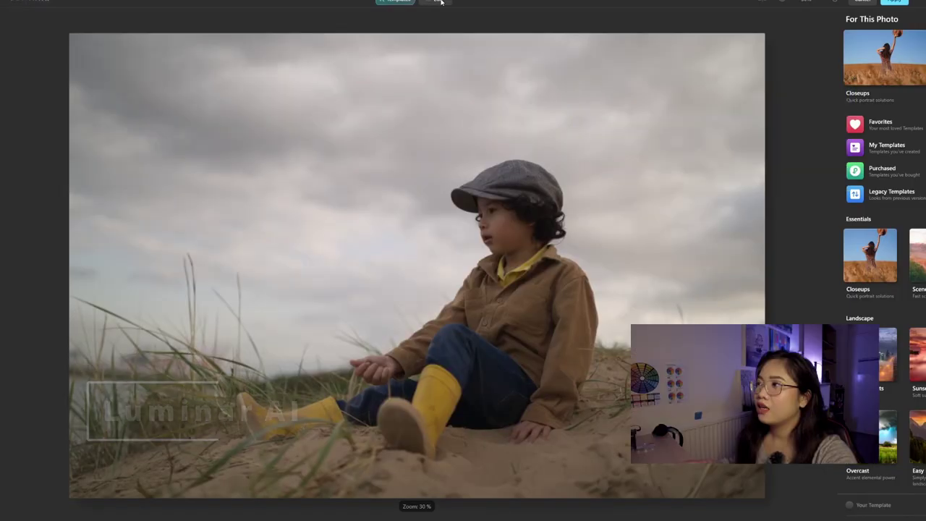
Step: Raise Luminar AI's Enhance Accent slider in Edit view and apply the result to Affinity Photo
click(441, 2)
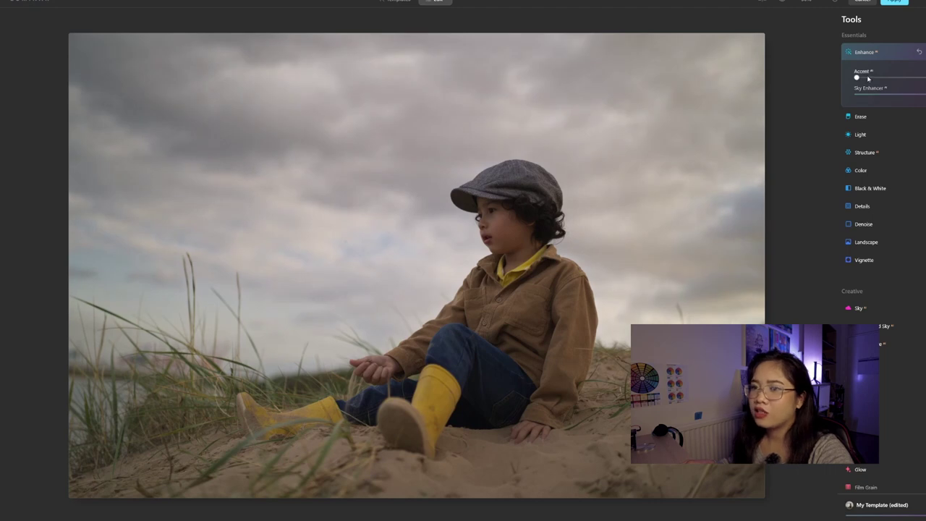
drag(880, 79, 882, 80)
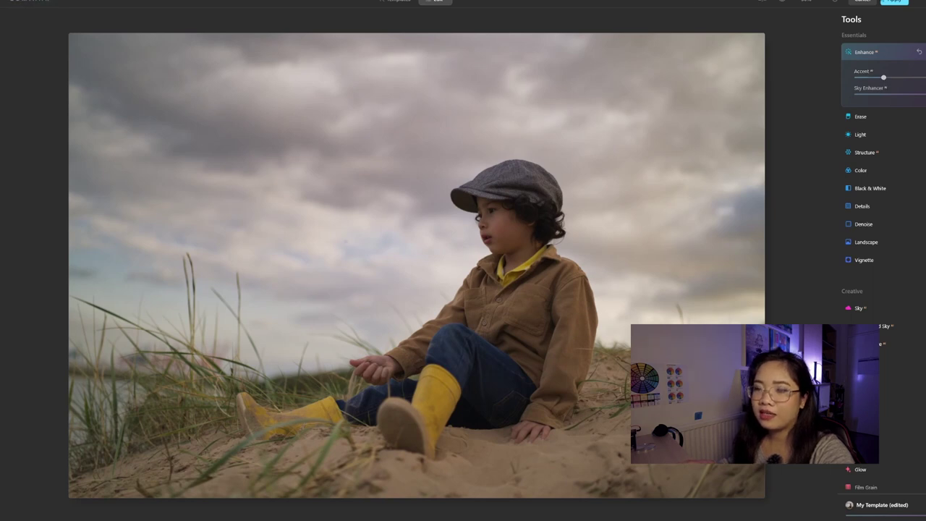
click(901, 2)
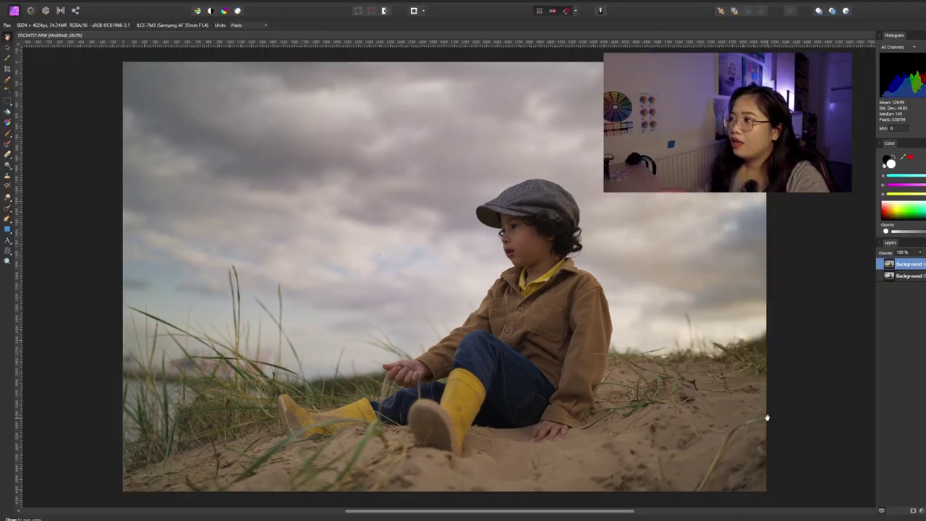
Step: Toggle the Luminar-edited layer's visibility to compare it with the original
click(921, 264)
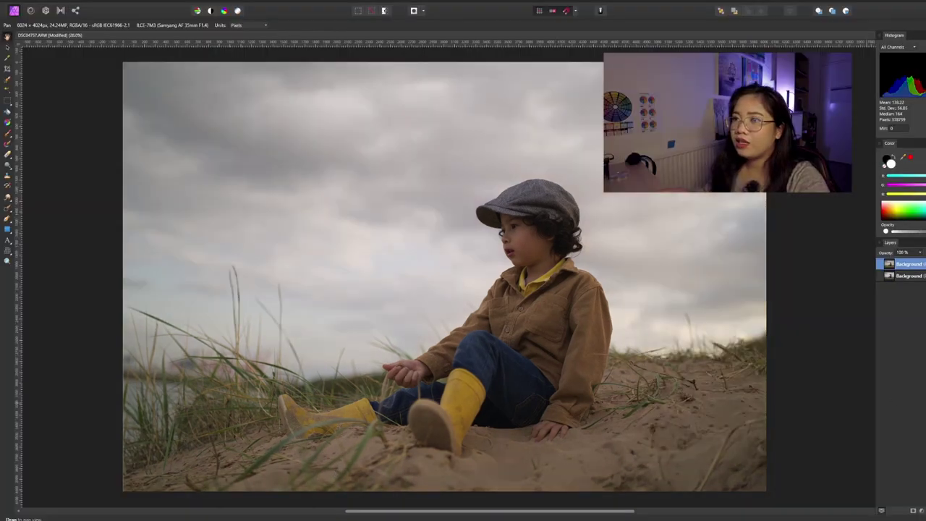
click(921, 264)
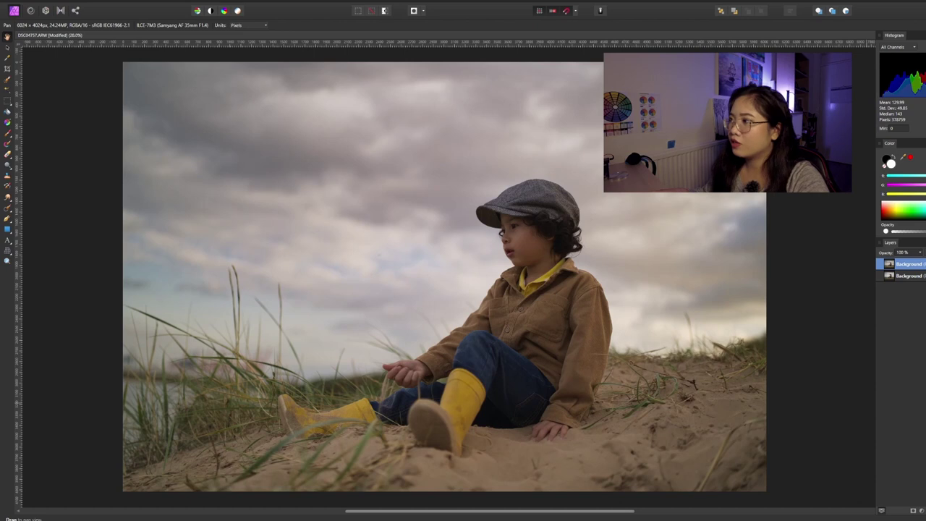
click(921, 264)
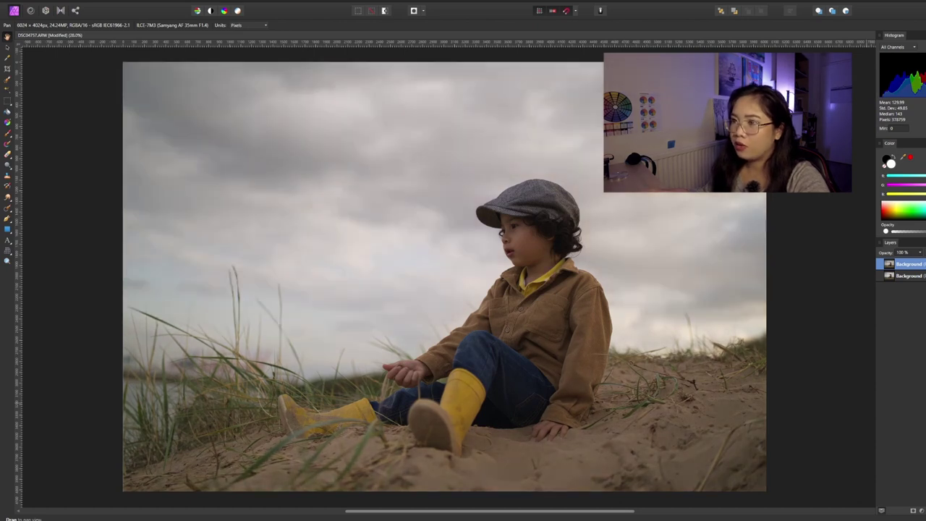
click(921, 264)
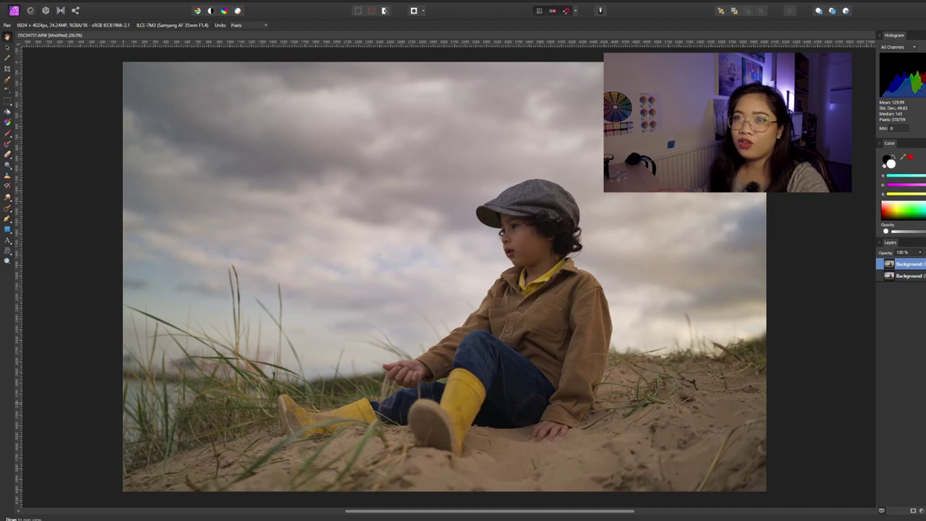
click(922, 264)
Step: Add a Curves adjustment layer and pull the curve down to darken the photo
click(913, 510)
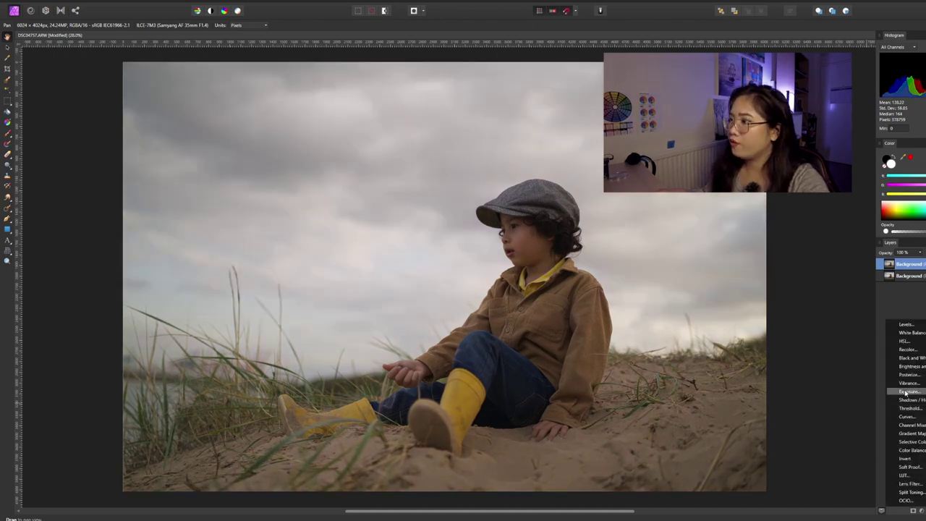
click(906, 416)
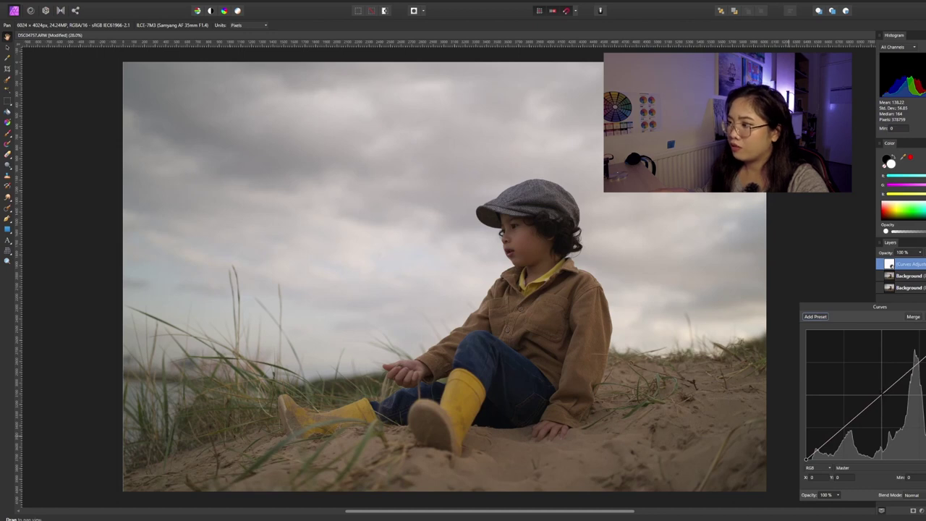
drag(893, 384, 894, 417)
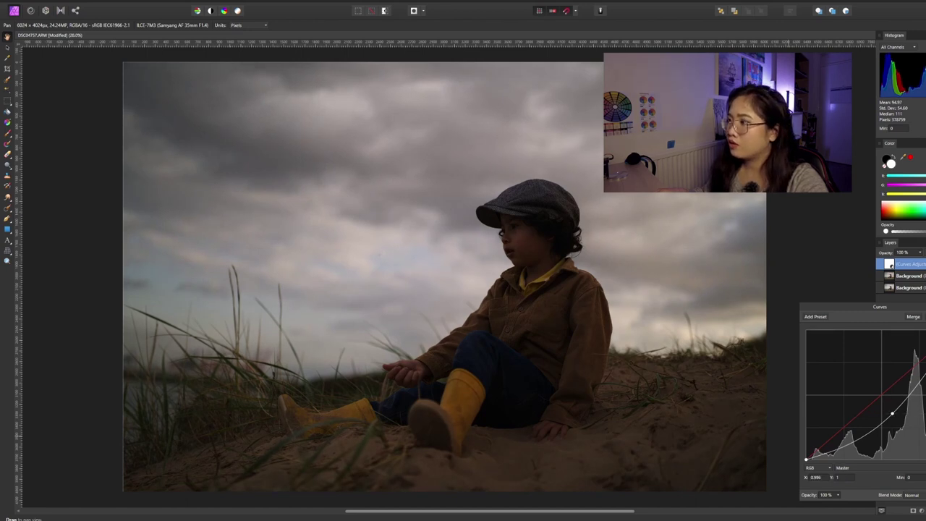
drag(919, 377, 914, 370)
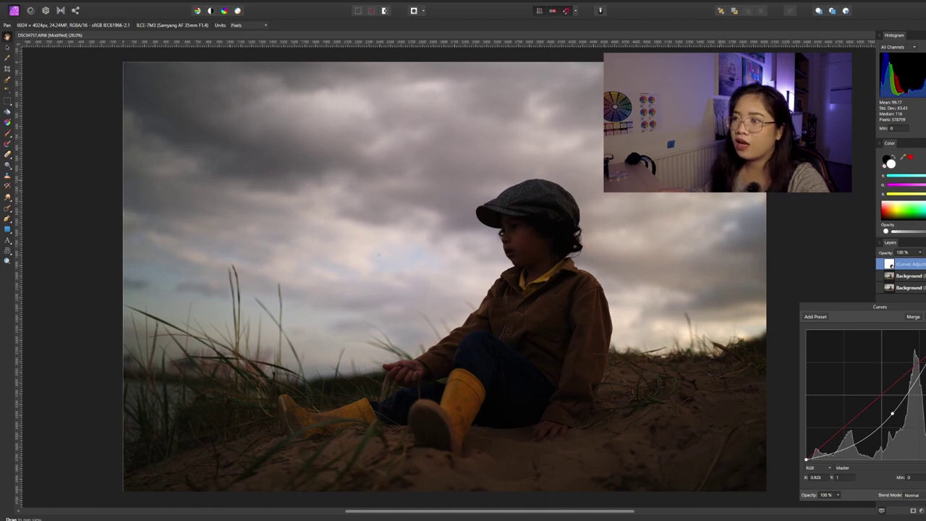
key(b)
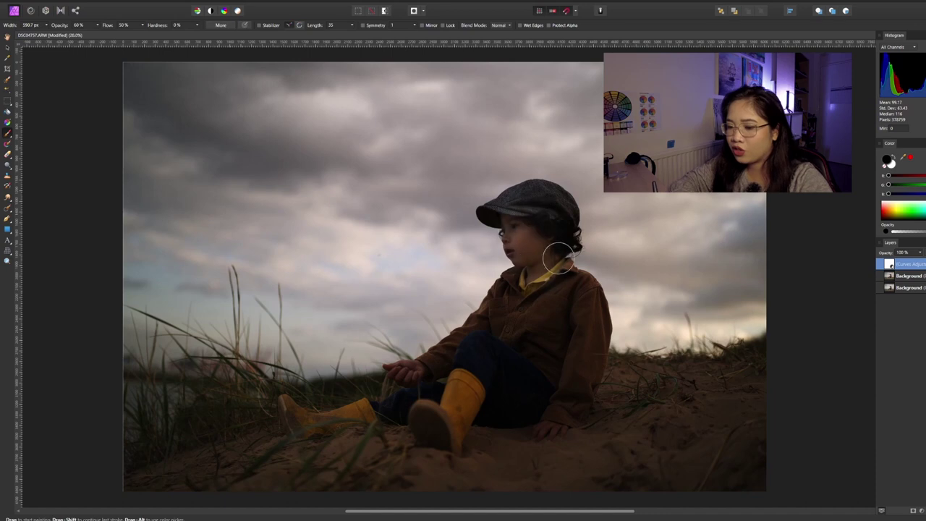
mouse_move(508, 229)
mouse_down()
mouse_move(561, 283)
mouse_move(525, 390)
mouse_move(482, 373)
mouse_move(566, 224)
mouse_up()
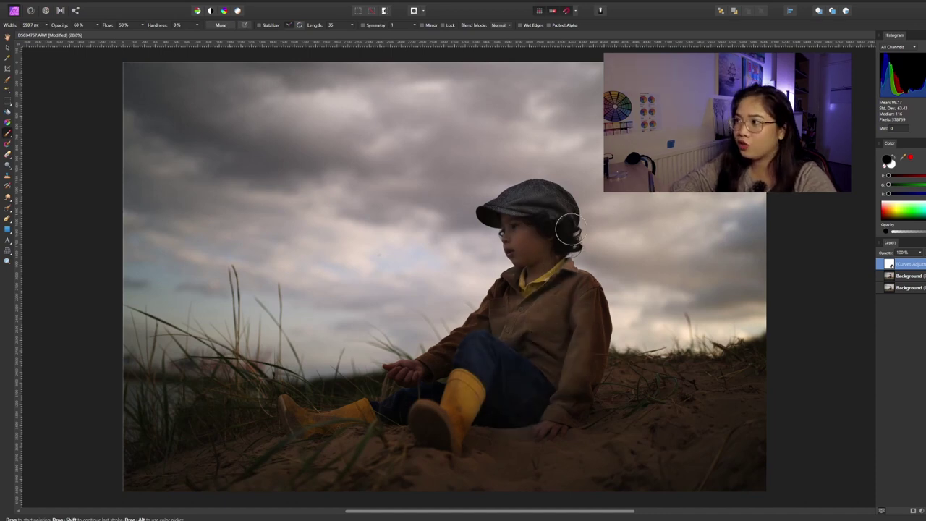
key(ctrl+z)
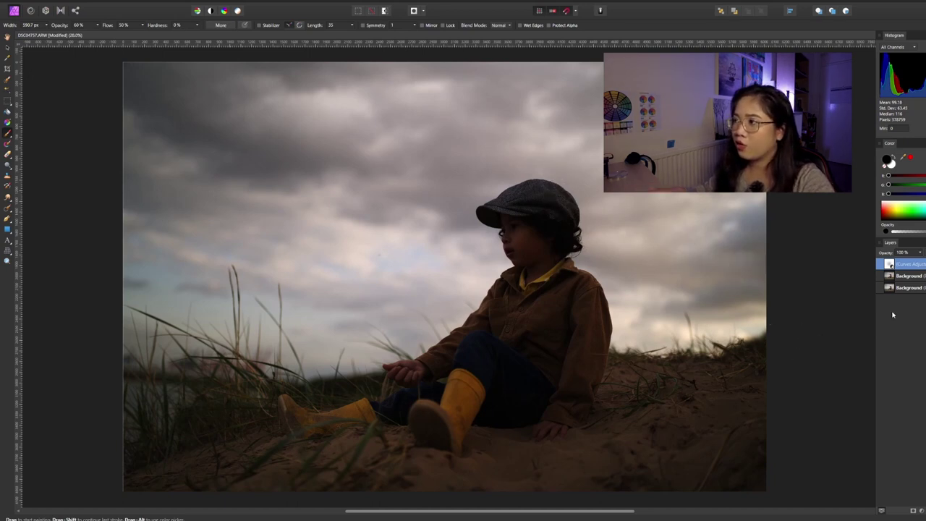
click(917, 288)
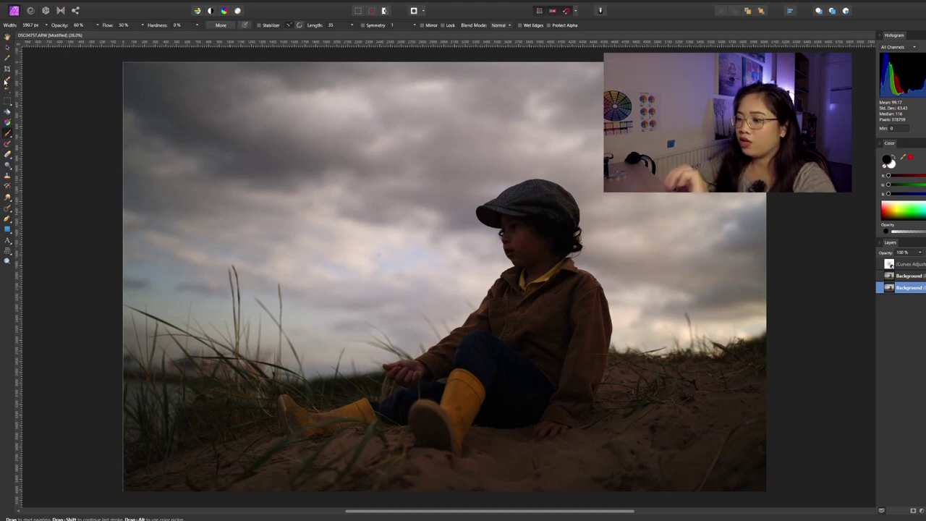
Step: Paint a Selection Brush selection over the boy's hat, head and chest and the sand beside him
click(7, 80)
scroll(664, 242, down, 1)
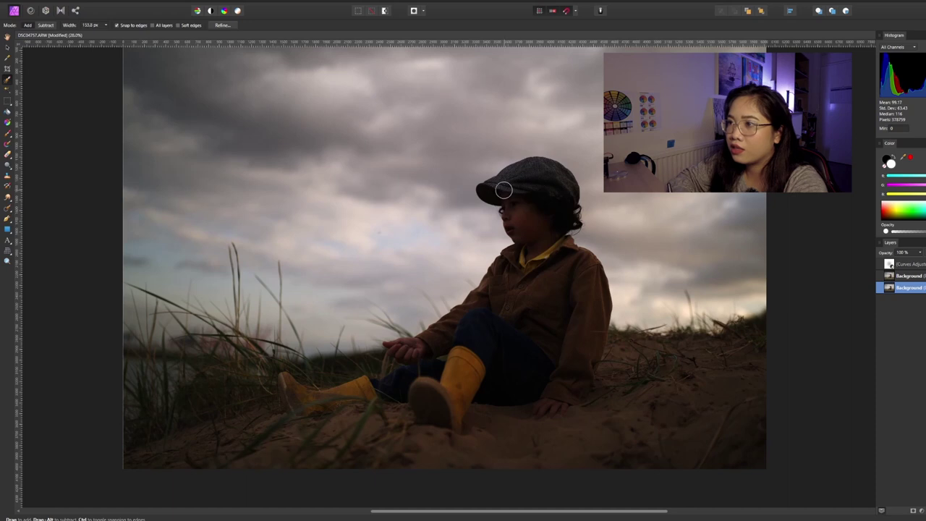
mouse_move(501, 186)
mouse_down()
mouse_move(547, 173)
mouse_move(519, 172)
mouse_move(538, 174)
mouse_move(541, 233)
mouse_move(589, 289)
mouse_move(579, 354)
mouse_move(562, 396)
mouse_move(553, 338)
mouse_move(503, 336)
mouse_move(491, 321)
mouse_move(441, 349)
mouse_move(388, 346)
mouse_move(398, 368)
mouse_move(379, 385)
mouse_move(304, 400)
mouse_move(427, 376)
mouse_up()
key(bracketleft)
key(bracketleft)
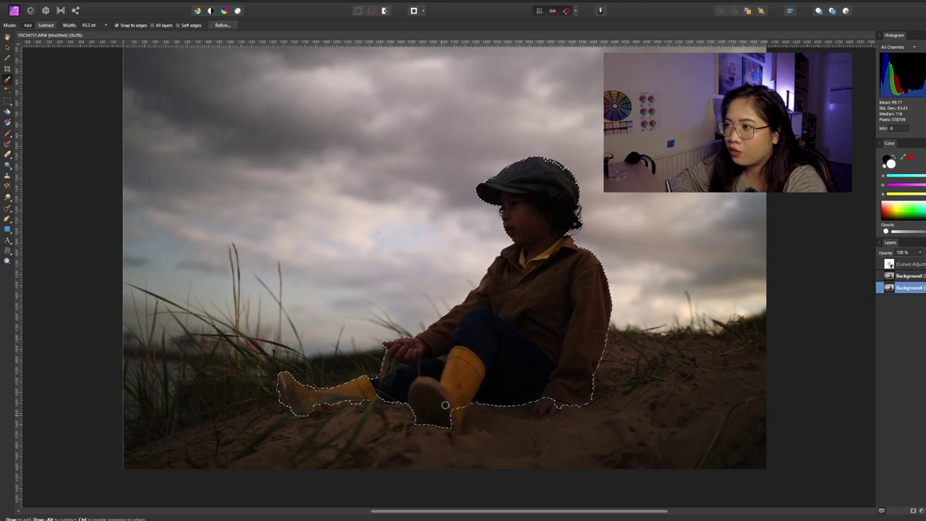
mouse_move(600, 377)
mouse_down()
mouse_move(591, 337)
mouse_move(771, 336)
mouse_move(434, 351)
mouse_move(311, 373)
mouse_move(227, 407)
mouse_move(145, 405)
mouse_move(275, 362)
mouse_move(139, 362)
mouse_move(159, 372)
mouse_move(130, 444)
mouse_move(747, 430)
mouse_up()
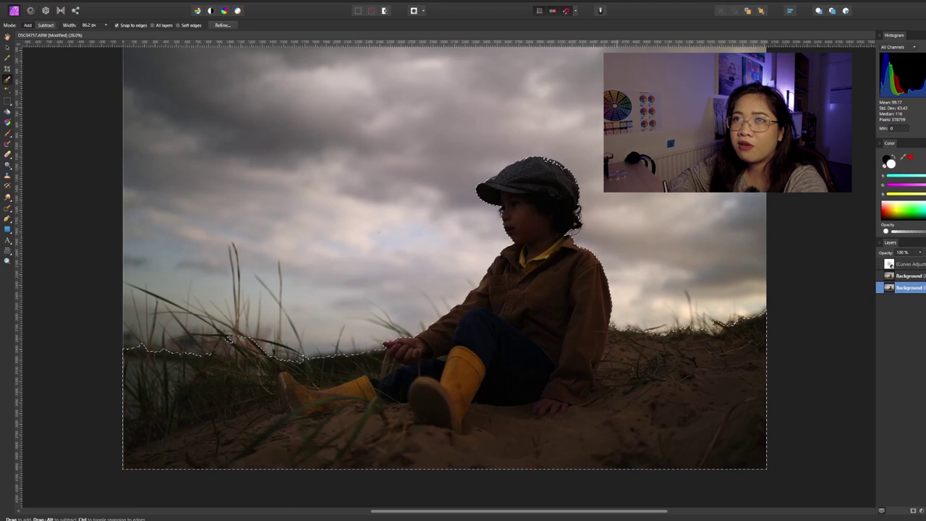
Step: Refine the selection edges along the boy's arm and the grassy ground line, then apply
click(224, 26)
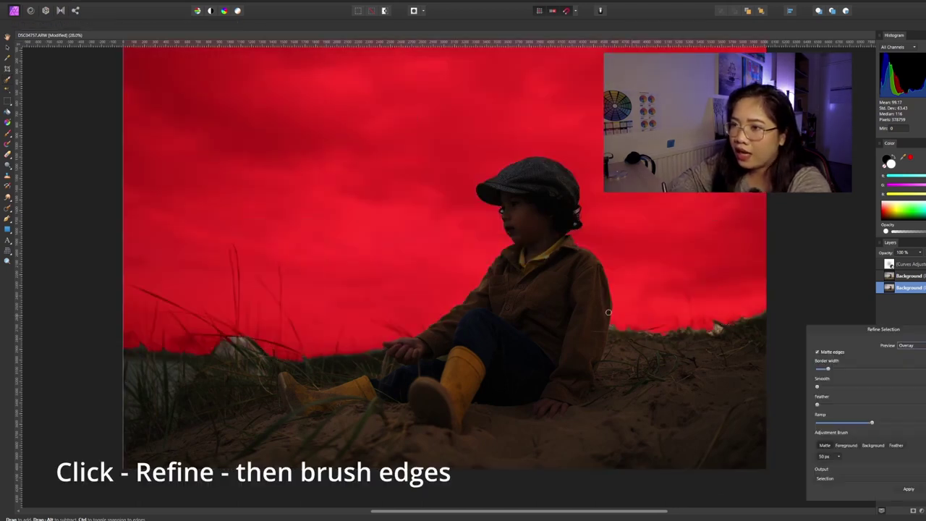
key(bracketright)
mouse_move(384, 348)
mouse_down()
mouse_move(440, 313)
mouse_move(511, 243)
mouse_move(499, 207)
mouse_move(480, 200)
mouse_move(477, 182)
mouse_move(536, 155)
mouse_move(563, 162)
mouse_move(579, 194)
mouse_move(575, 238)
mouse_move(610, 278)
mouse_move(614, 319)
mouse_move(693, 331)
mouse_move(771, 306)
mouse_up()
key(bracketleft)
key(bracketright)
key(bracketright)
key(bracketright)
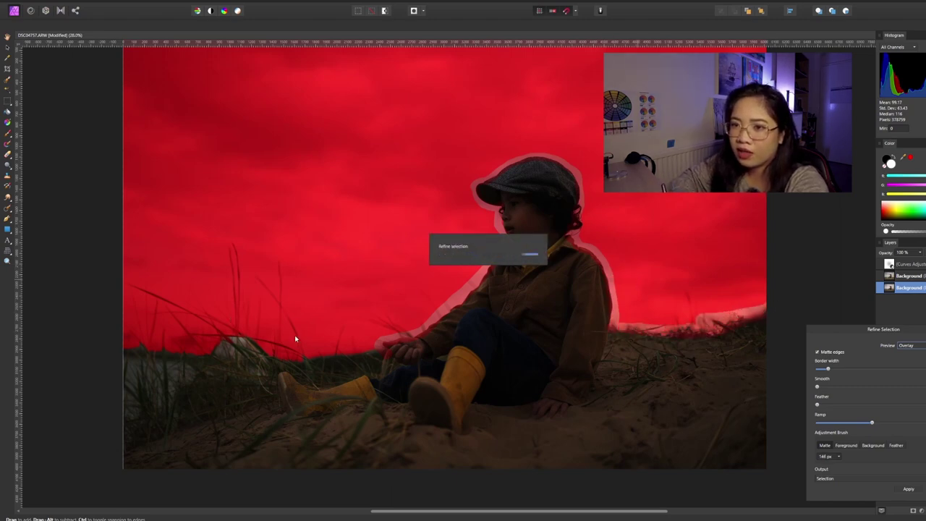
mouse_move(385, 365)
mouse_down()
mouse_move(312, 357)
mouse_move(245, 351)
mouse_move(218, 334)
mouse_move(175, 348)
mouse_move(138, 351)
mouse_up()
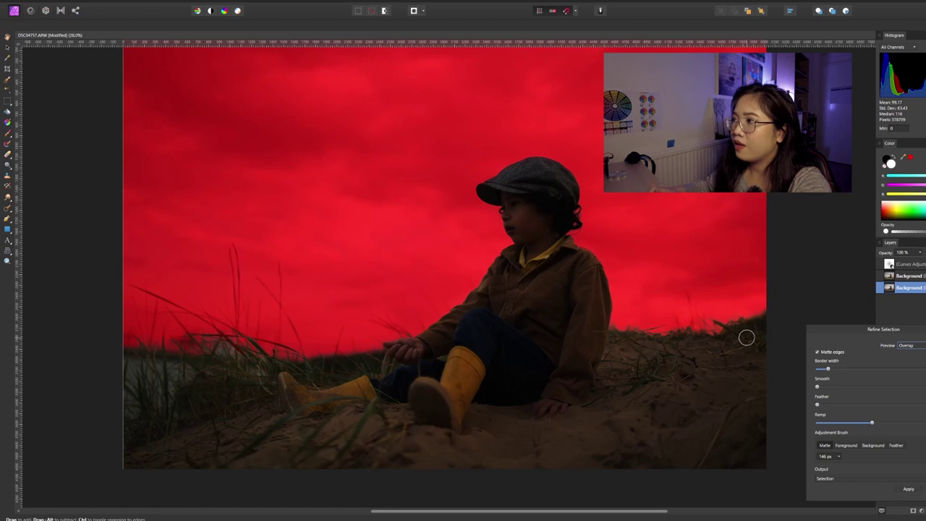
click(907, 490)
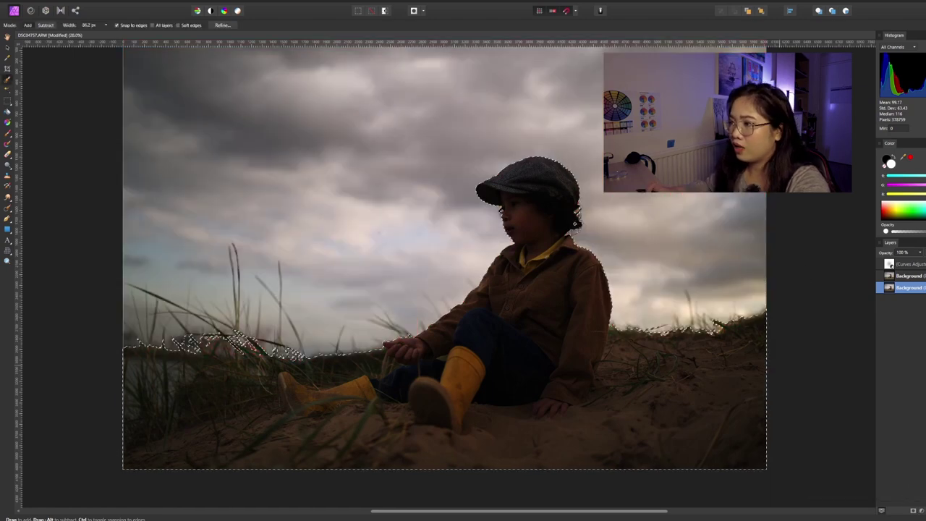
Step: Mask the foreground out of the Curves layer, deselect, and set its opacity to 94%
click(910, 268)
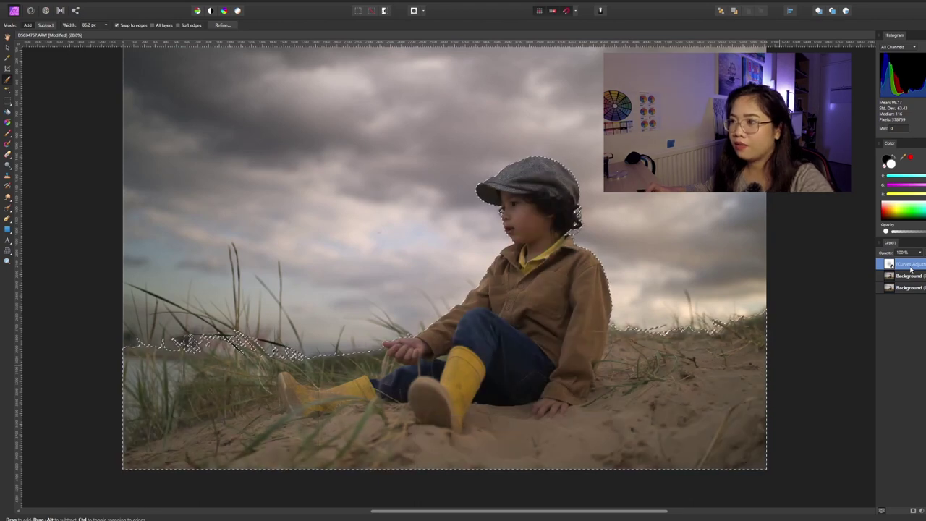
key(ctrl+d)
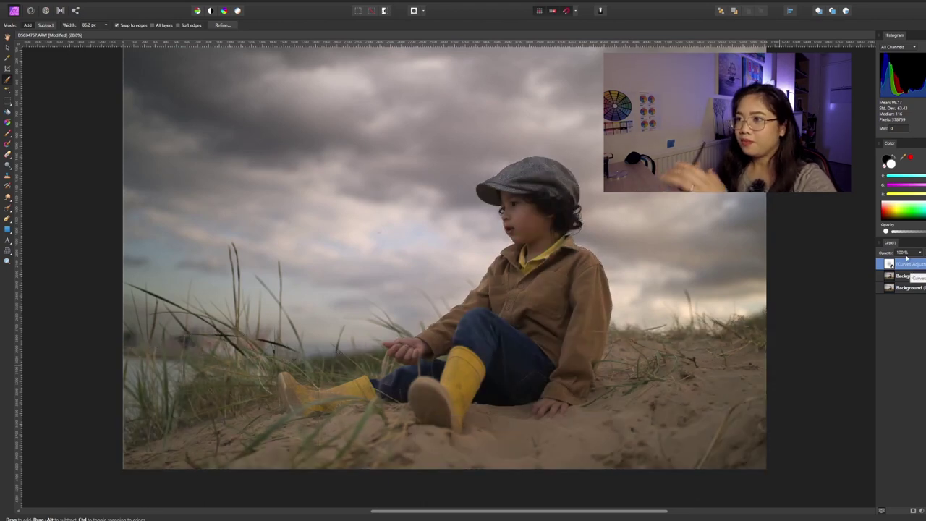
scroll(654, 258, down, 2)
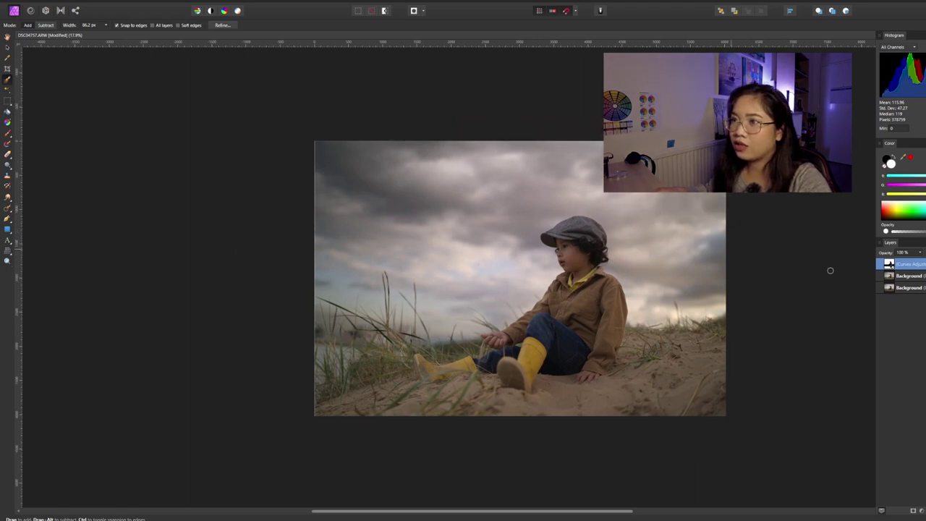
click(921, 253)
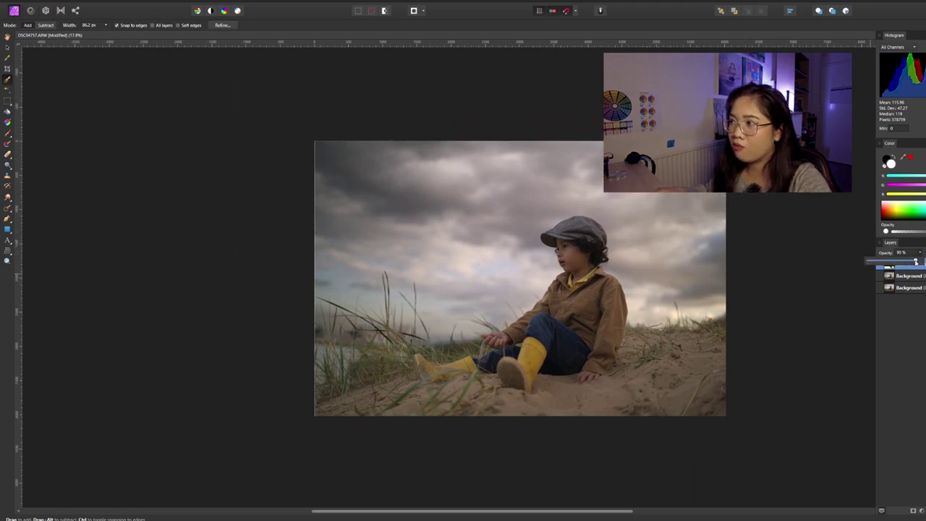
mouse_move(919, 262)
mouse_down()
mouse_move(909, 263)
mouse_move(920, 262)
mouse_up()
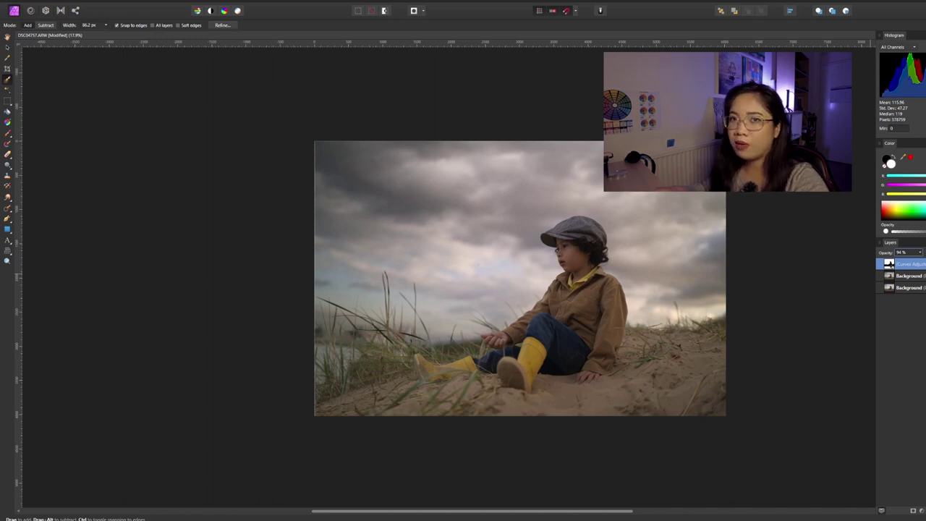
Step: Add a new pixel layer, flood fill it with 50% grey, and set it to Overlay
key(ctrl+shift+n)
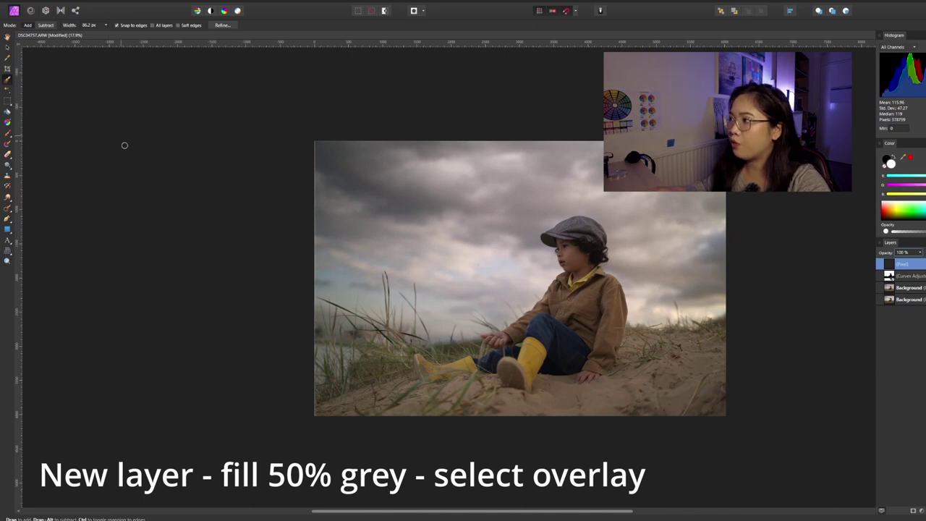
click(7, 110)
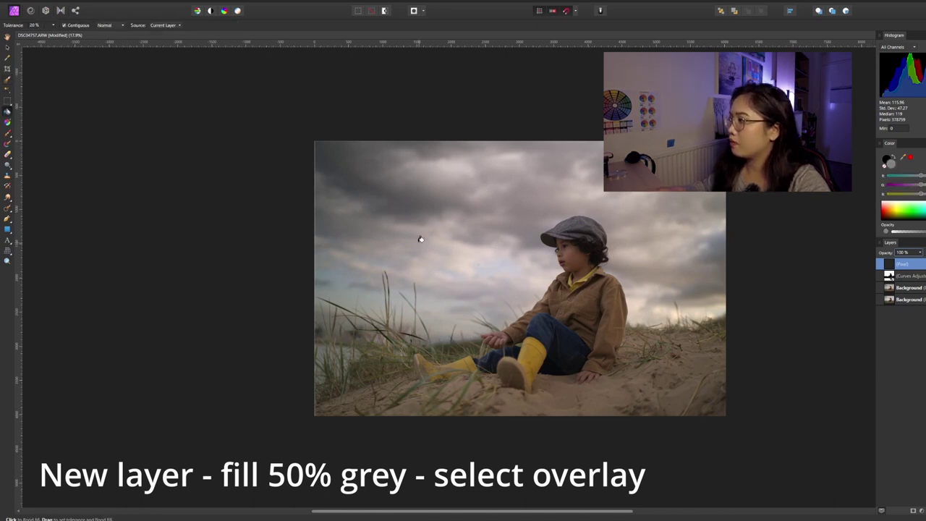
click(551, 164)
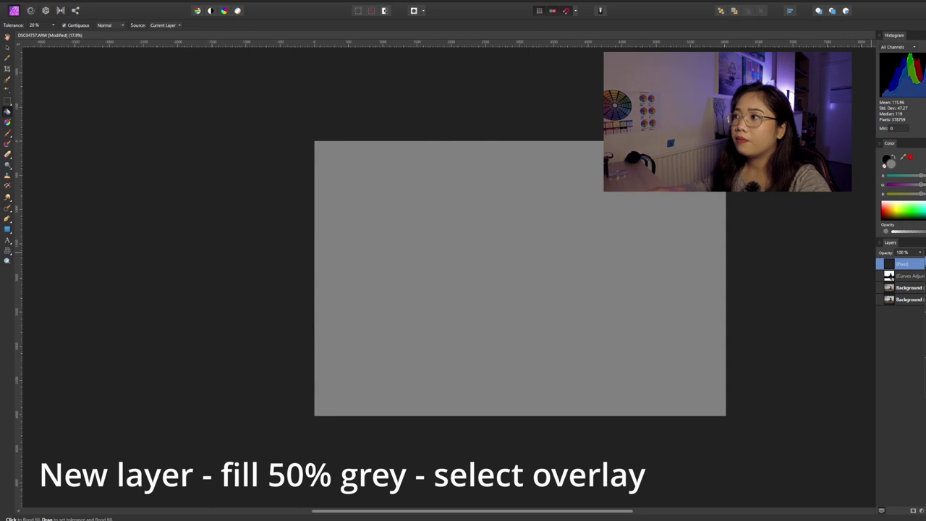
key(shift+alt+o)
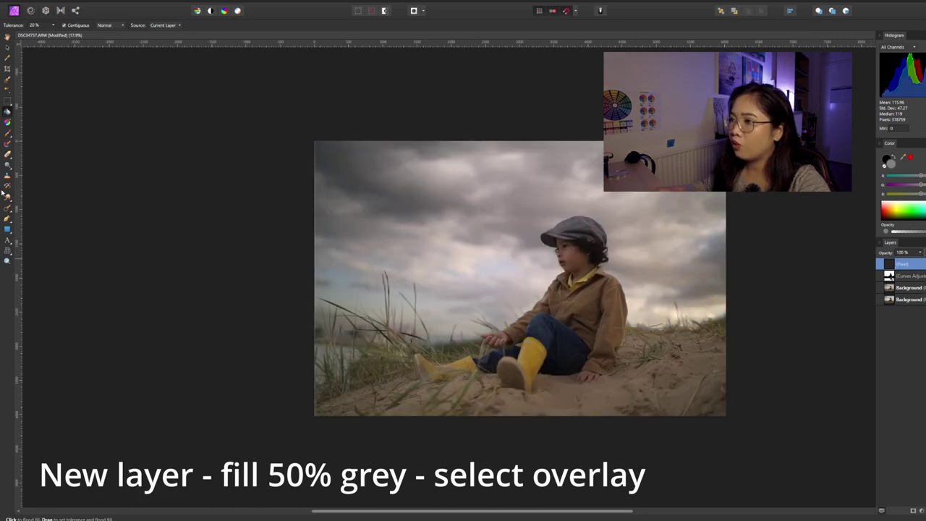
Step: Select the Dodge Brush Tool and set its opacity to 15%
key(o)
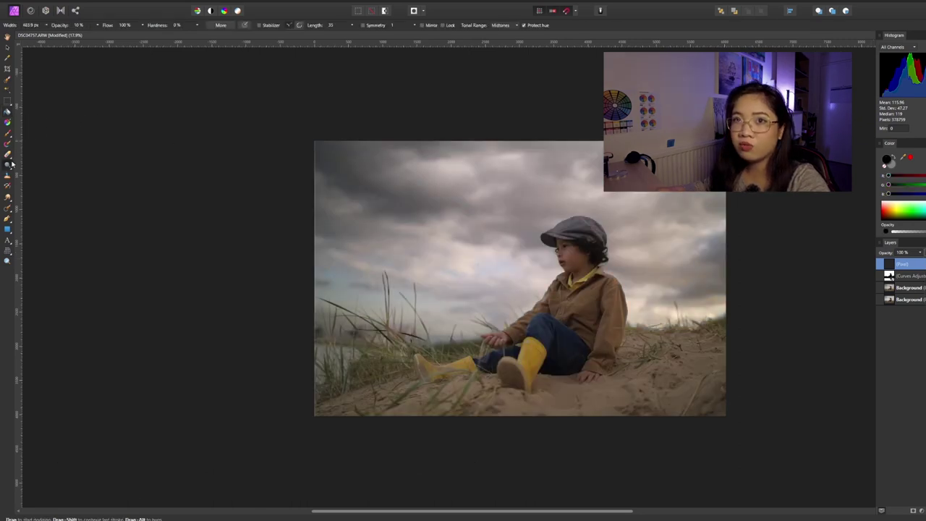
click(9, 165)
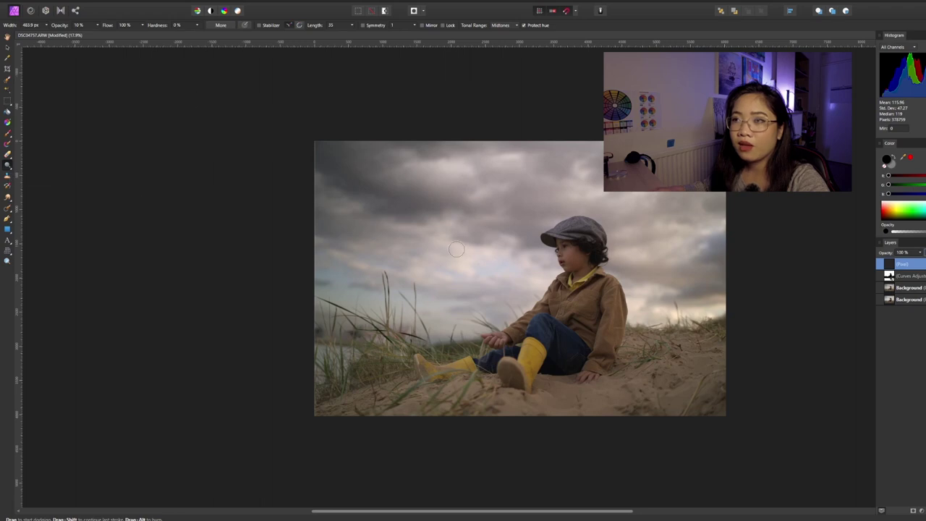
click(84, 25)
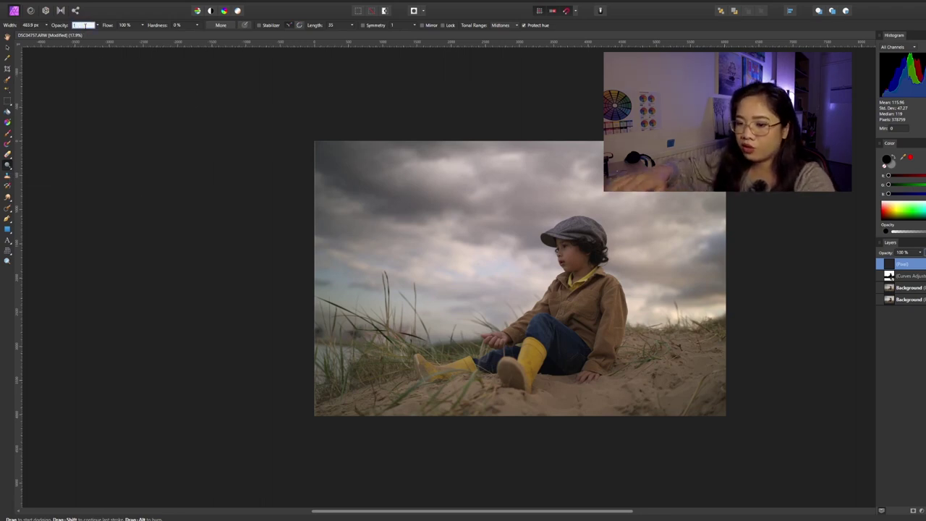
text(15)
key(Return)
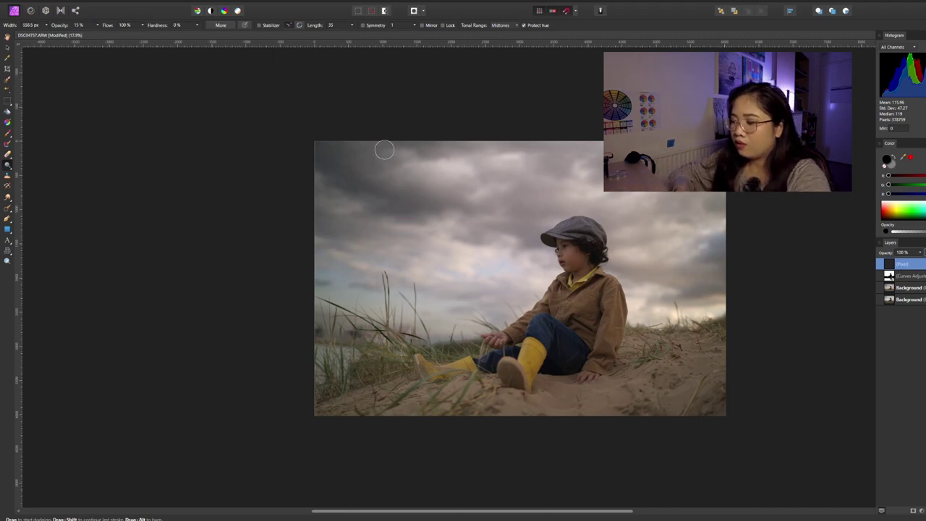
Step: Dodge the cloud midtones near the boy with a smaller brush
key(bracketleft)
key(bracketright)
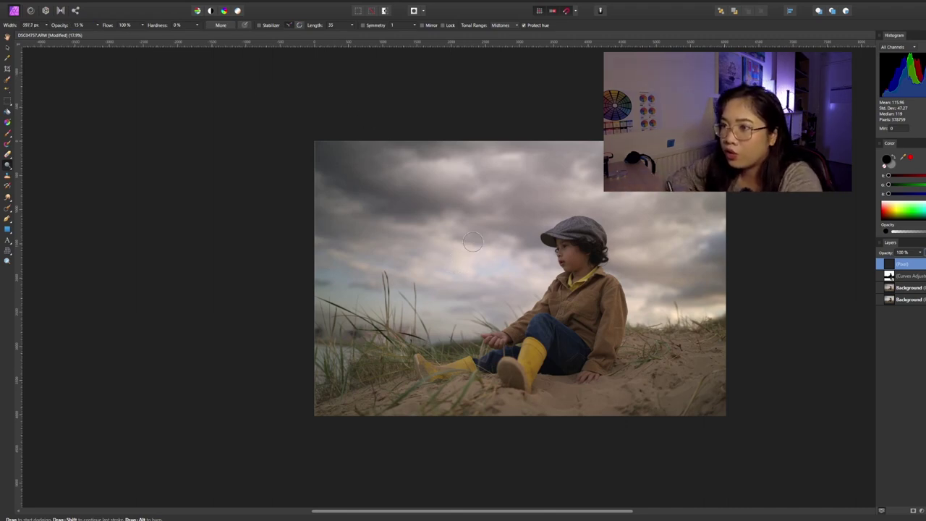
key(bracketright)
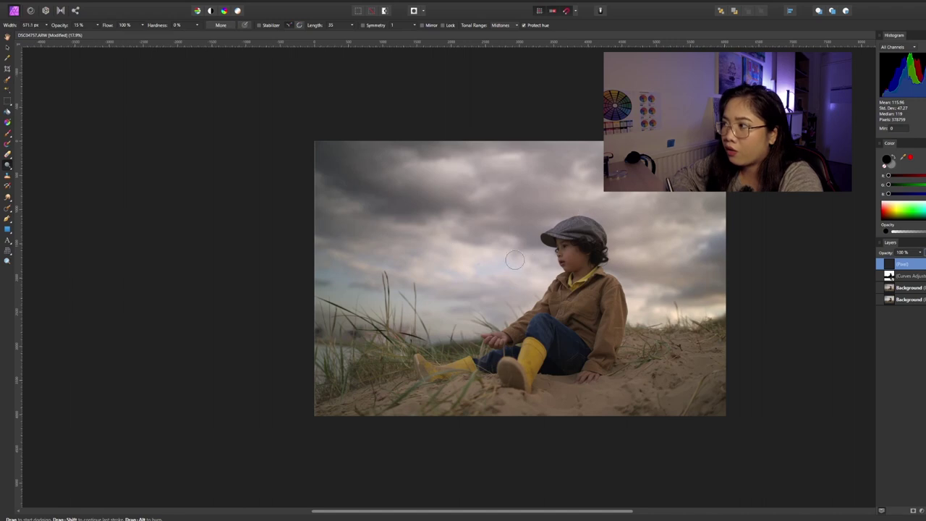
key(bracketleft)
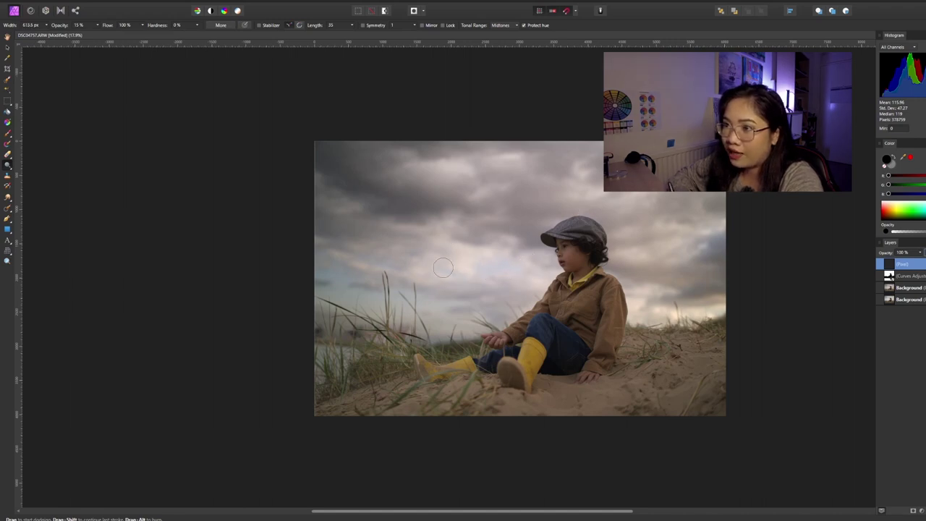
key(bracketright)
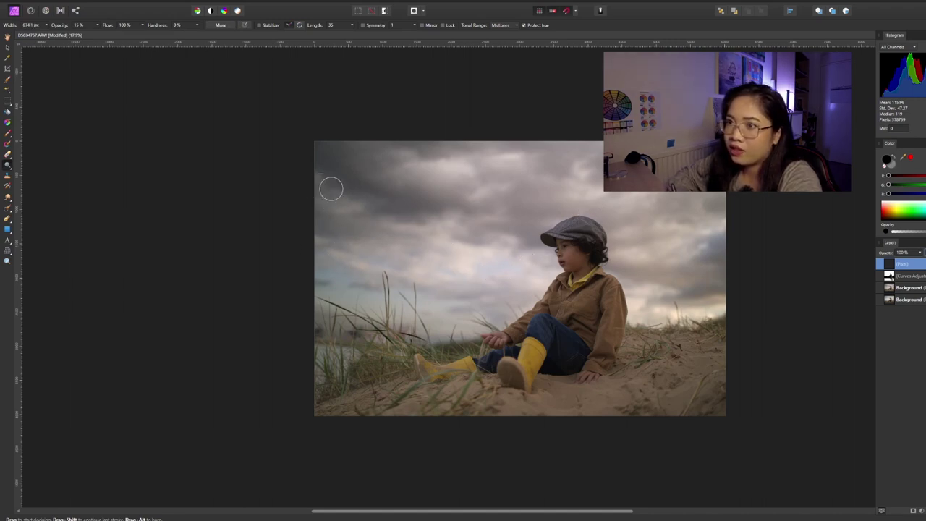
key(bracketleft)
key(bracketleft)
key(bracketleft)
key(bracketleft)
key(bracketleft)
key(bracketleft)
key(bracketleft)
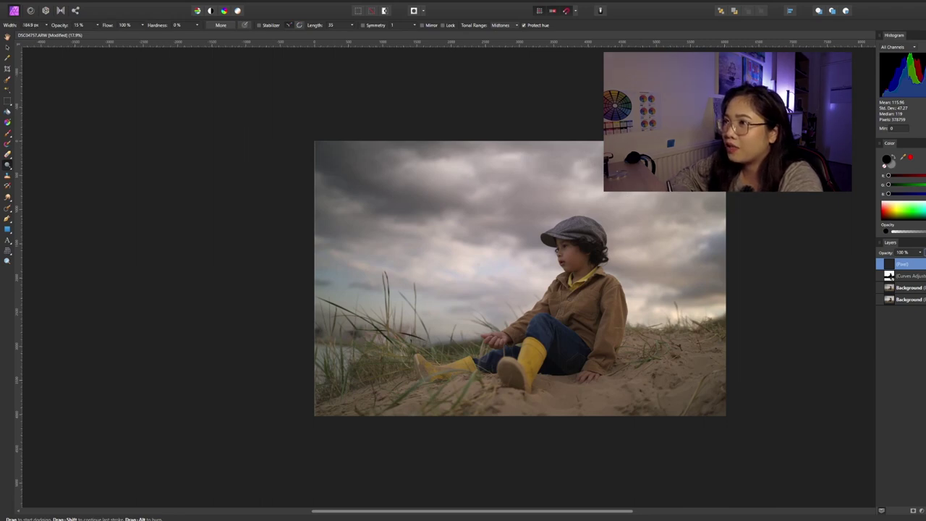
scroll(659, 221, up, 3)
scroll(658, 224, down, 1)
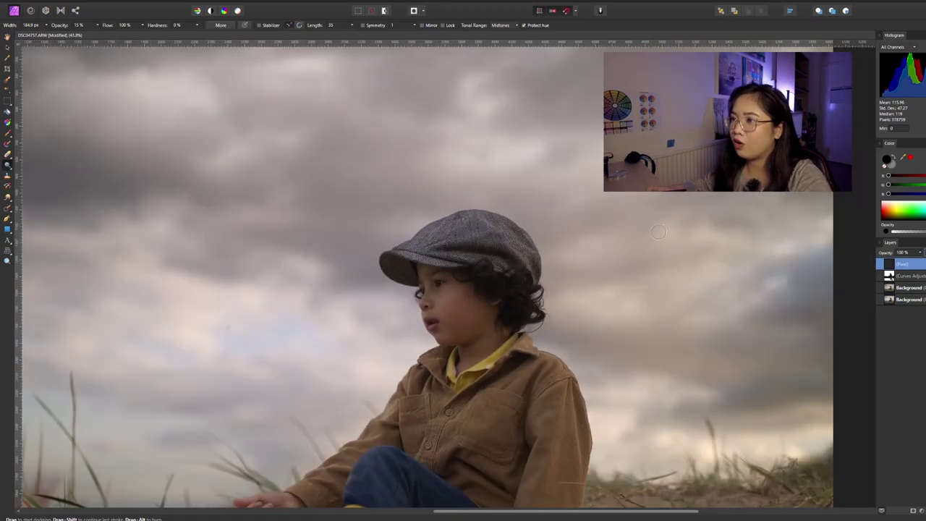
Step: Dodge the broad upper and left cloud areas with a larger brush
key(bracketright)
key(bracketright)
key(bracketright)
key(bracketright)
key(bracketright)
key(bracketright)
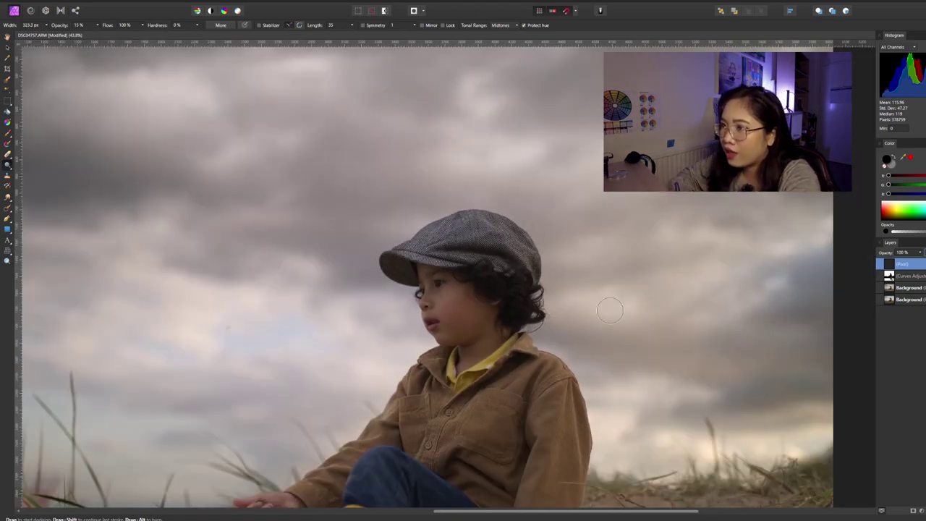
key(bracketright)
key(bracketright)
key(bracketright)
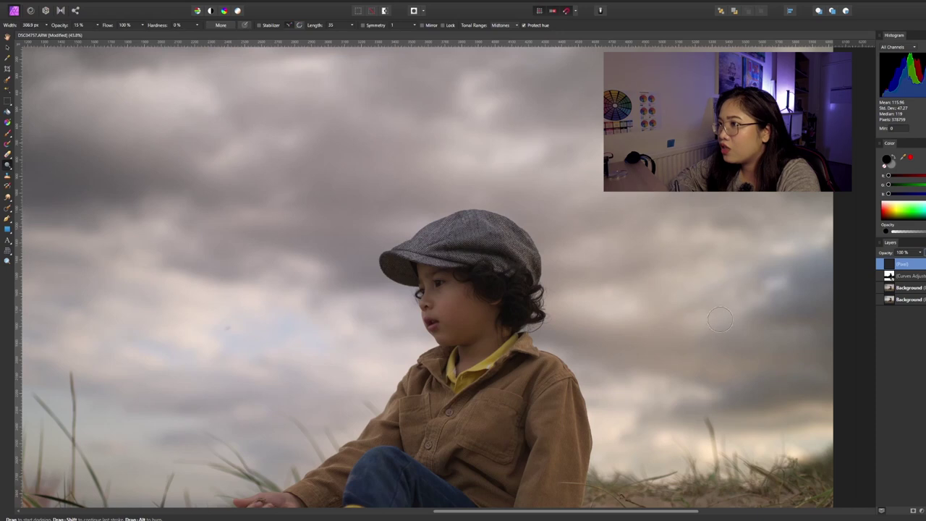
key(bracketright)
key(bracketright)
key(bracketright)
key(bracketright)
key(bracketright)
key(bracketright)
key(bracketright)
key(bracketright)
key(bracketright)
key(bracketright)
key(bracketright)
key(bracketright)
key(bracketright)
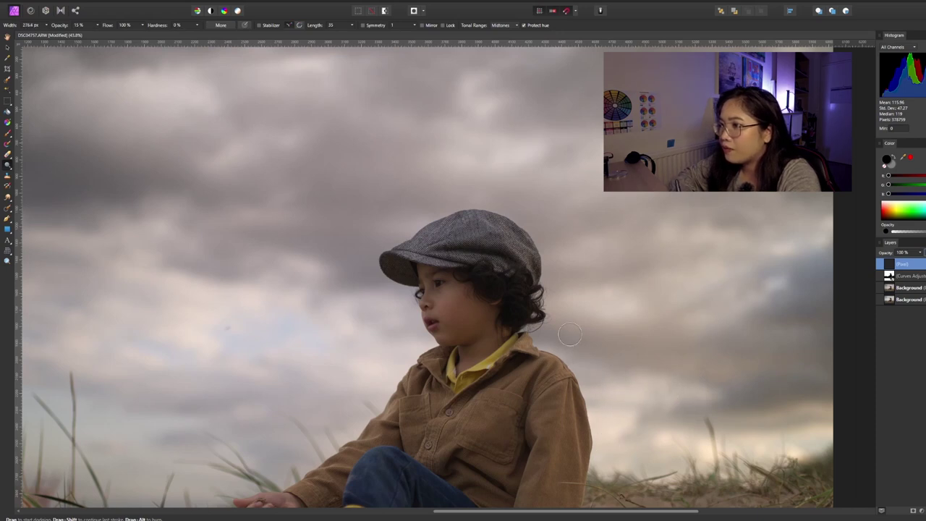
scroll(620, 383, down, 3)
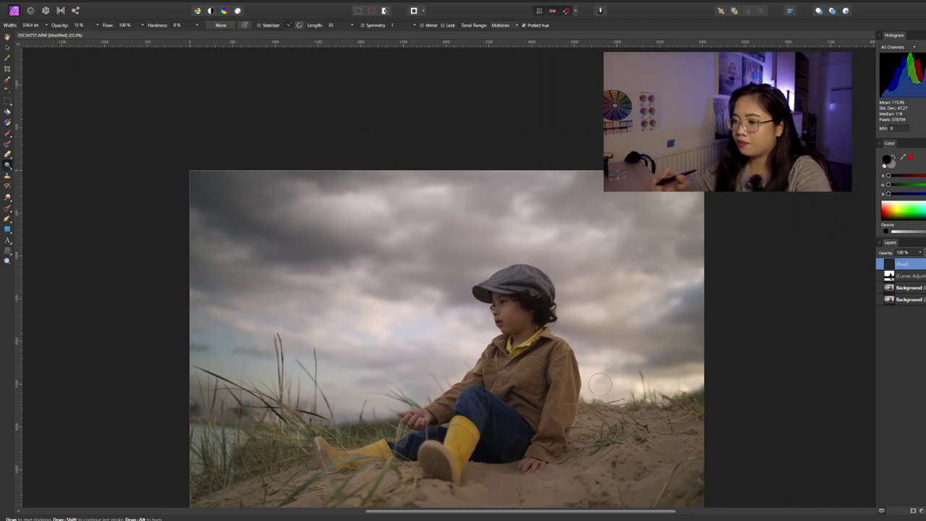
key(bracketright)
key(bracketleft)
key(bracketleft)
key(bracketleft)
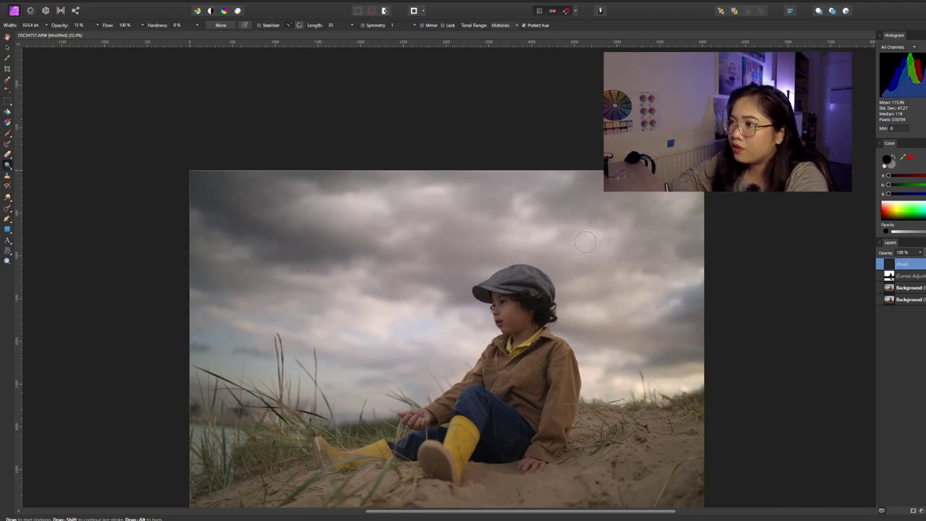
key(bracketright)
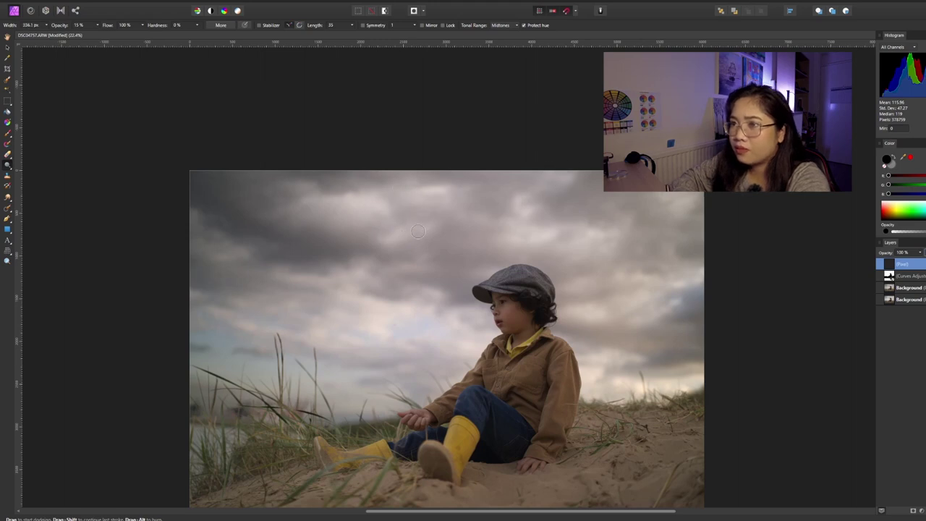
key(bracketright)
key(bracketright)
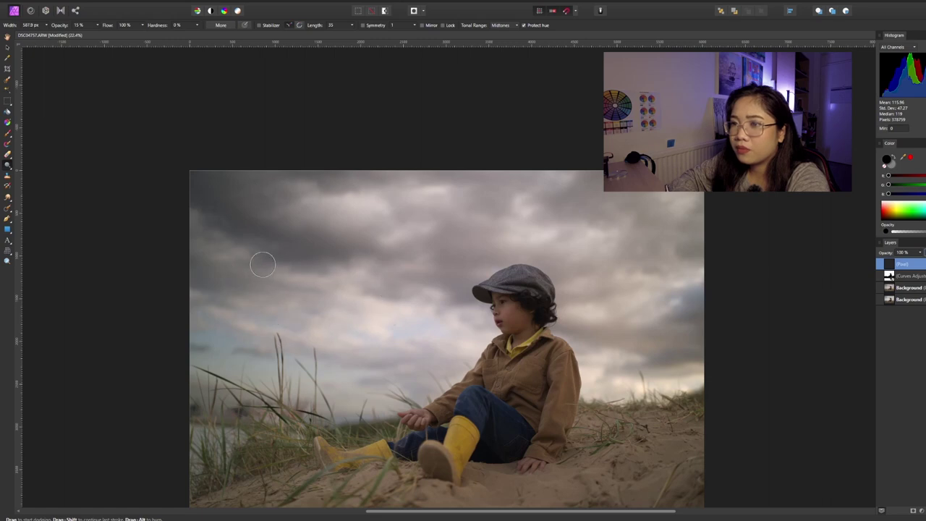
key(bracketright)
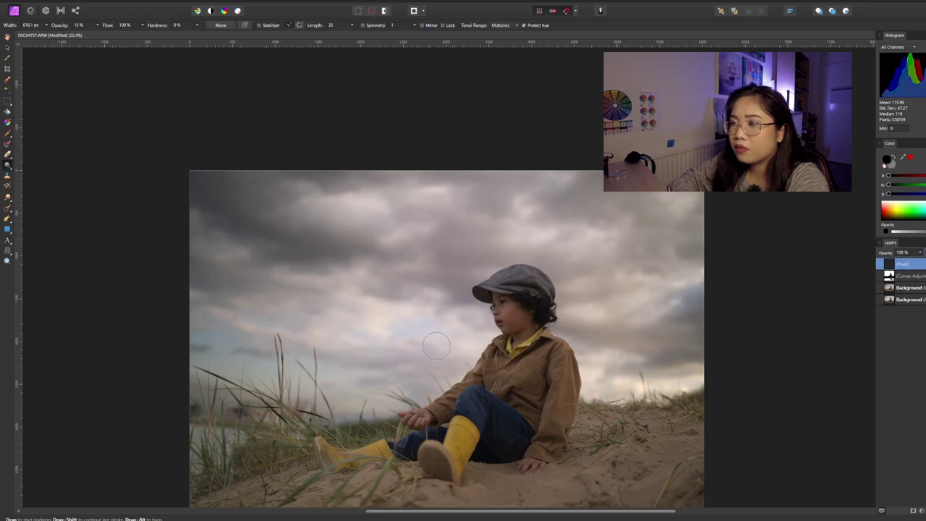
key(bracketright)
key(bracketright)
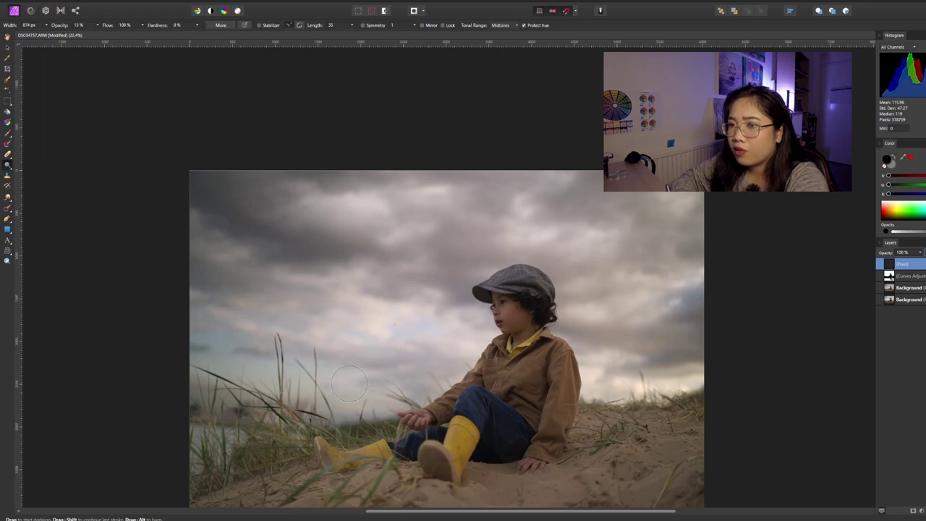
key(bracketleft)
key(bracketleft)
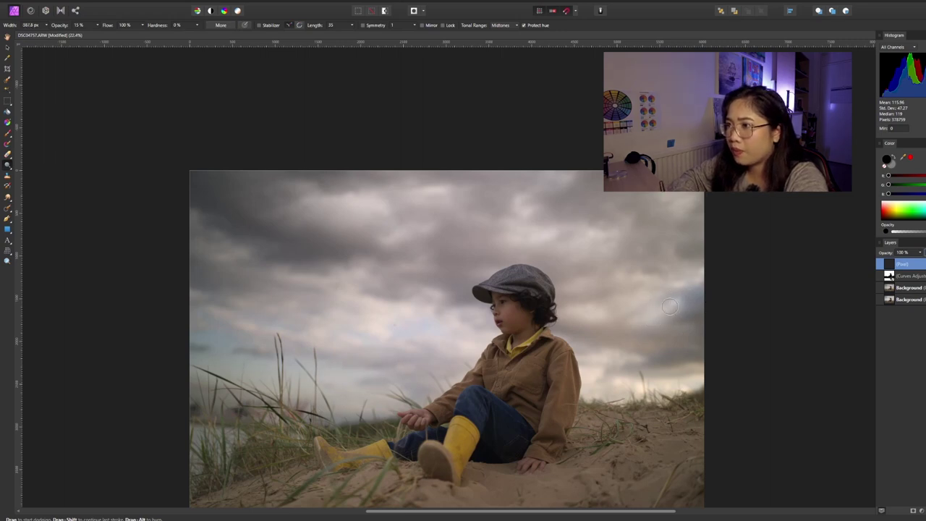
Step: Switch to the Burn Brush Tool with Shadows tonal range and 10% opacity
click(9, 169)
click(36, 176)
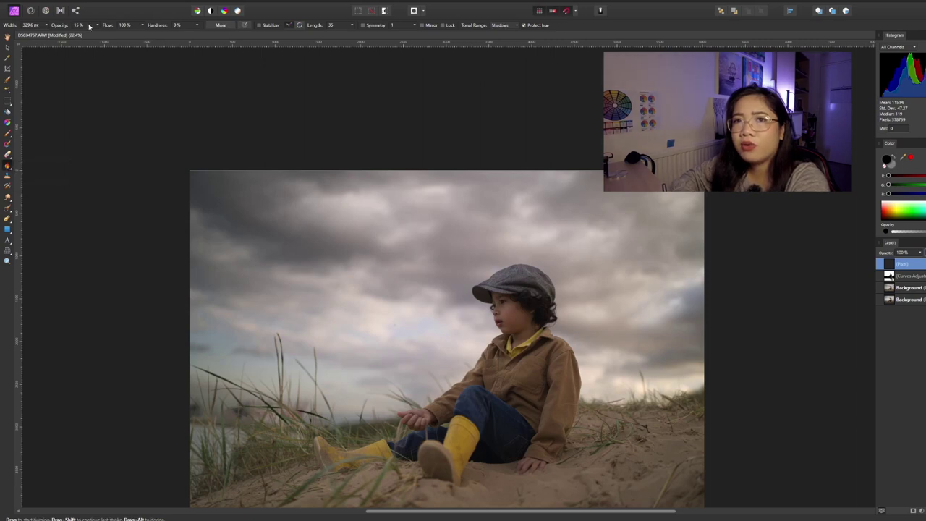
click(81, 25)
text(10)
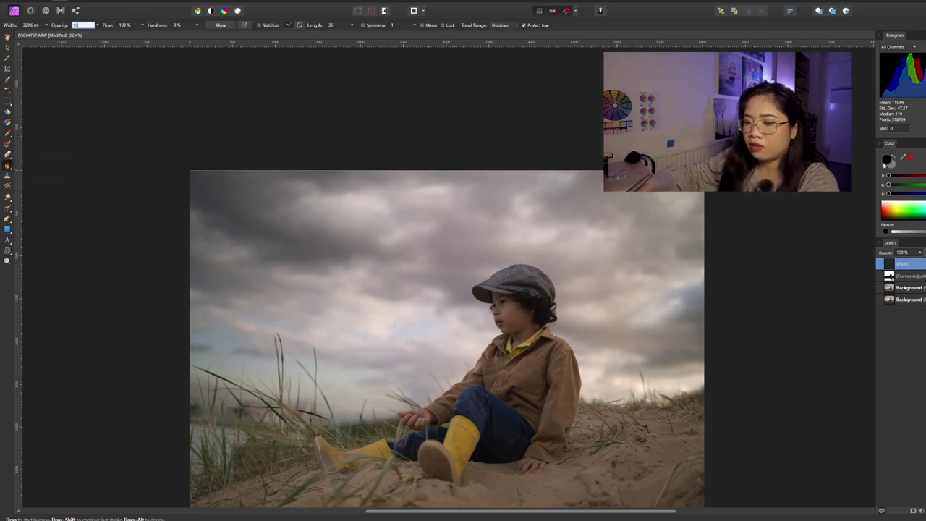
key(Return)
Step: Burn the darker clouds across the sky, around the boy's cap and top-left
key(bracketright)
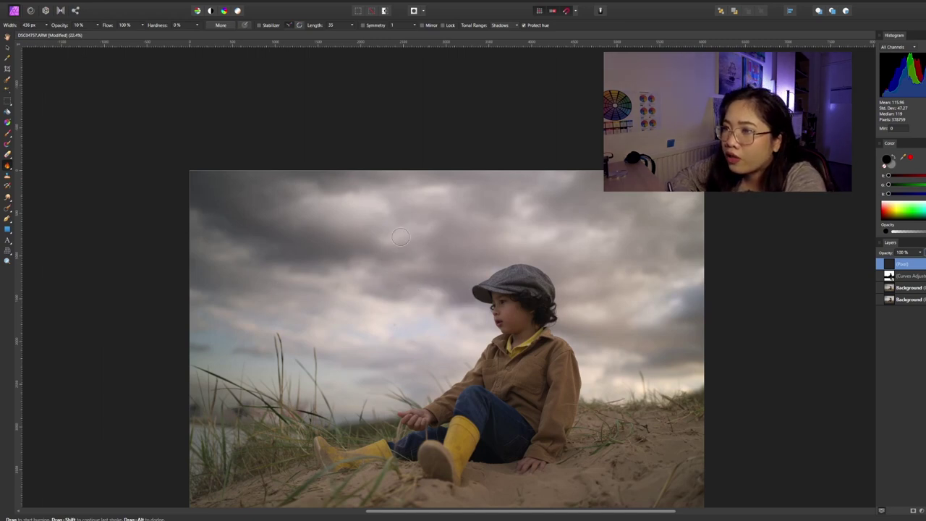
key(bracketright)
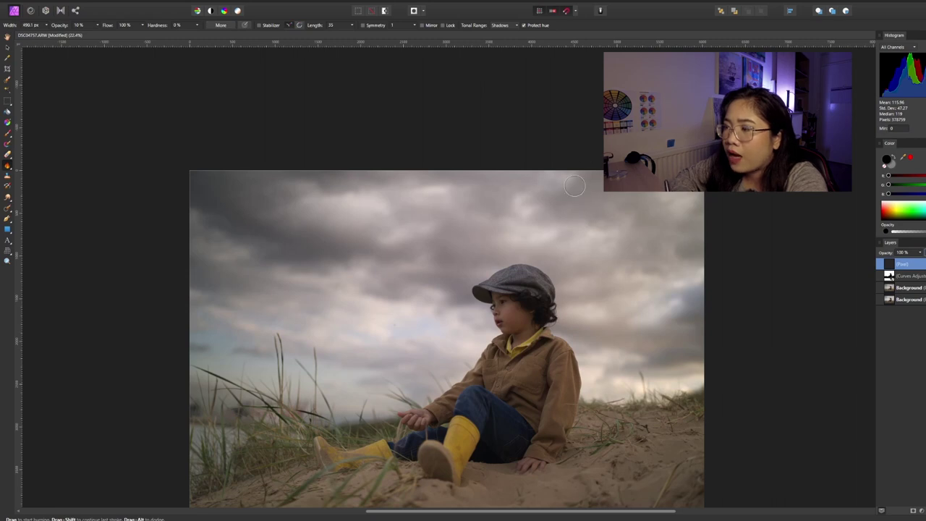
key(bracketright)
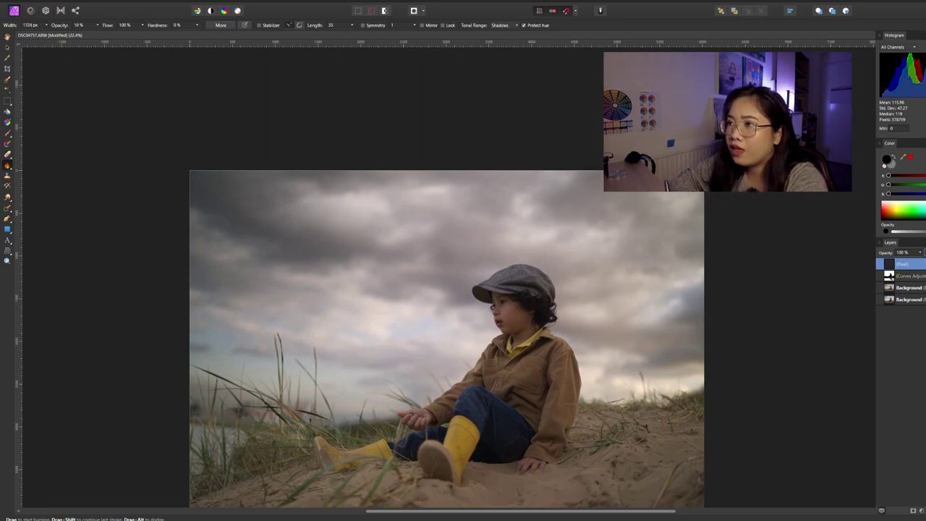
key(bracketleft)
key(bracketleft)
key(bracketleft)
key(bracketleft)
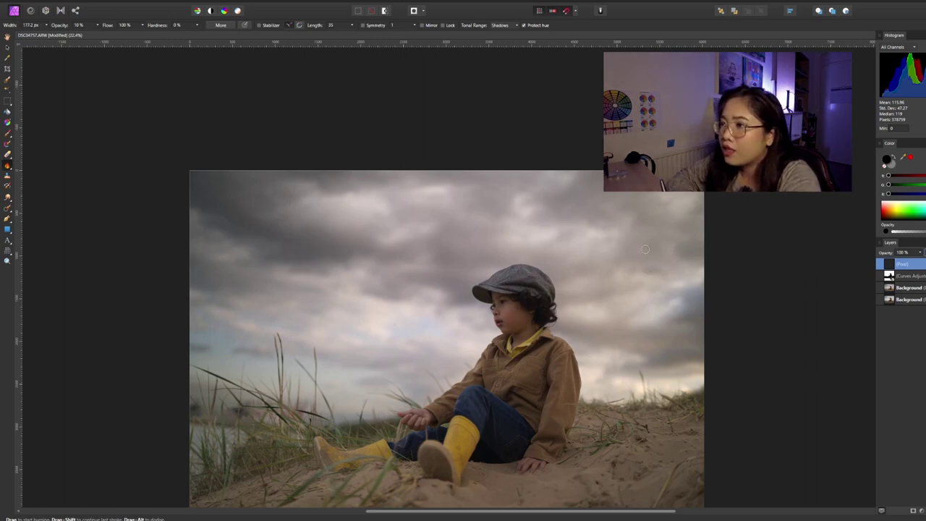
key(bracketright)
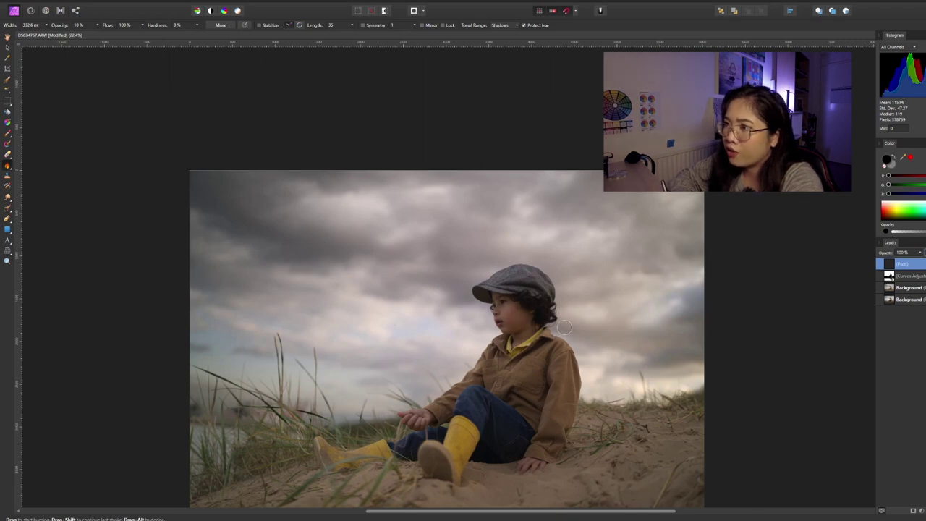
key(bracketright)
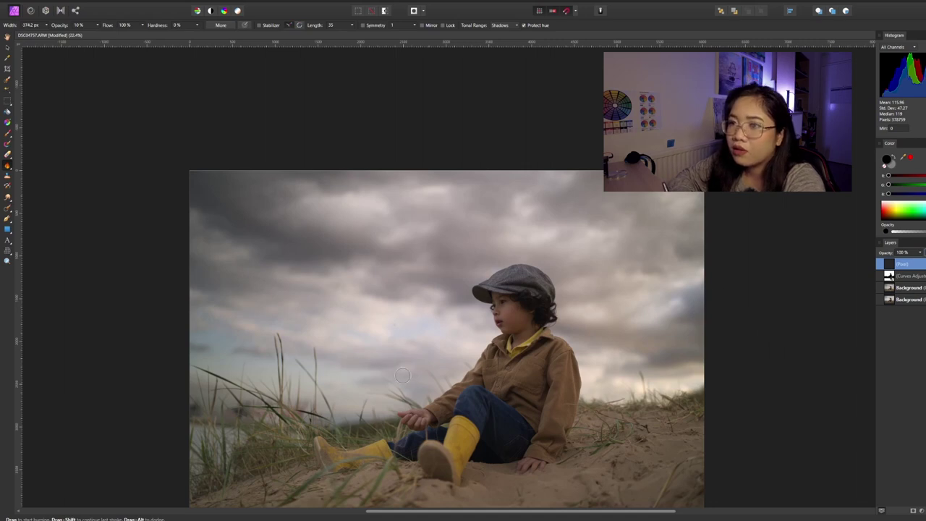
key(bracketright)
key(bracketright)
key(bracketright)
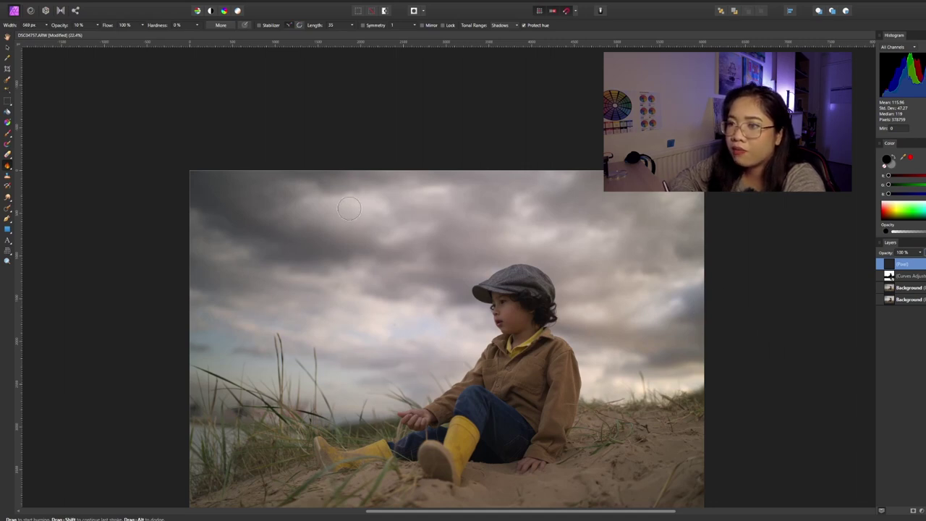
key(bracketright)
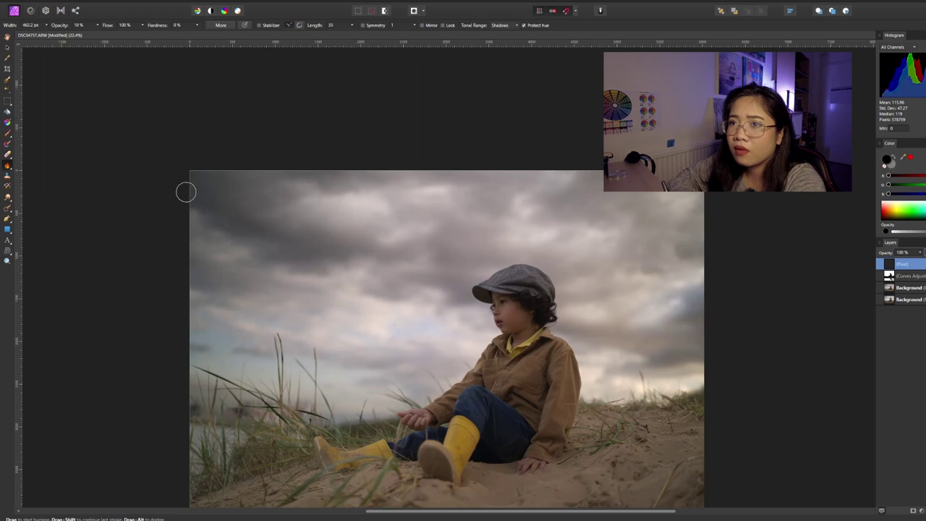
key(bracketright)
key(bracketright)
Step: Burn the remaining left and right cloud areas with a slightly smaller brush
key(bracketleft)
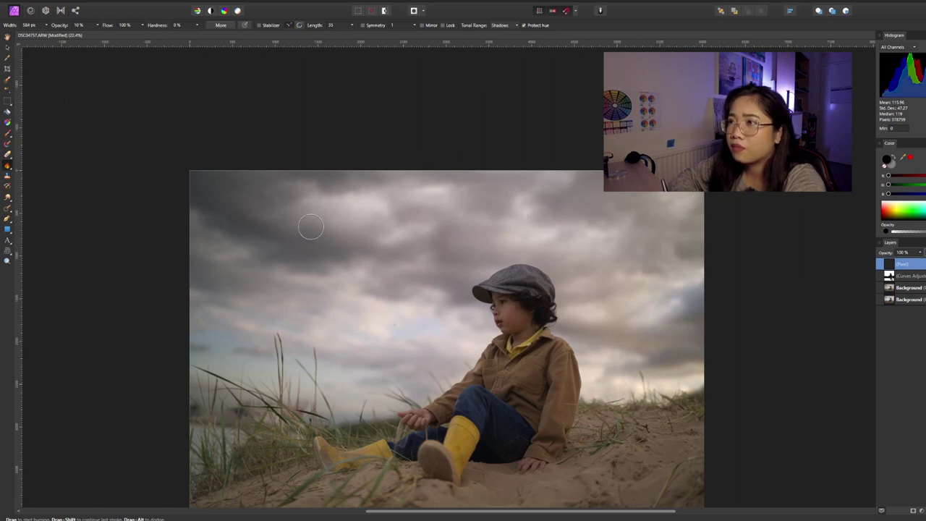
key(bracketleft)
key(bracketleft)
key(bracketleft)
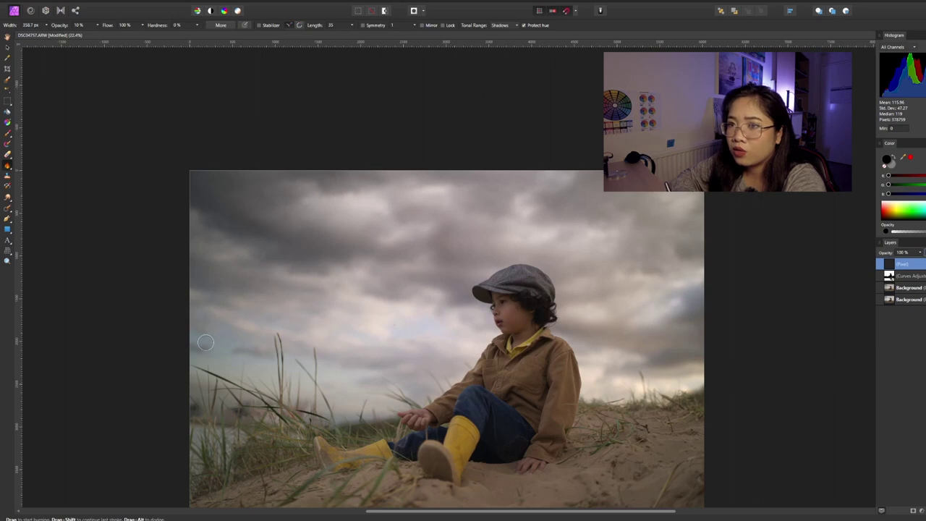
key(bracketright)
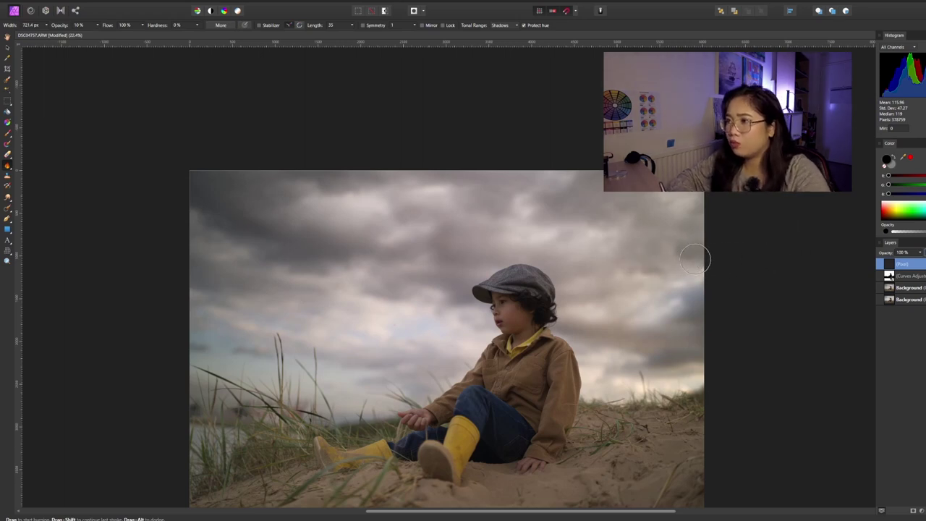
key(bracketleft)
key(bracketleft)
key(bracketleft)
key(bracketleft)
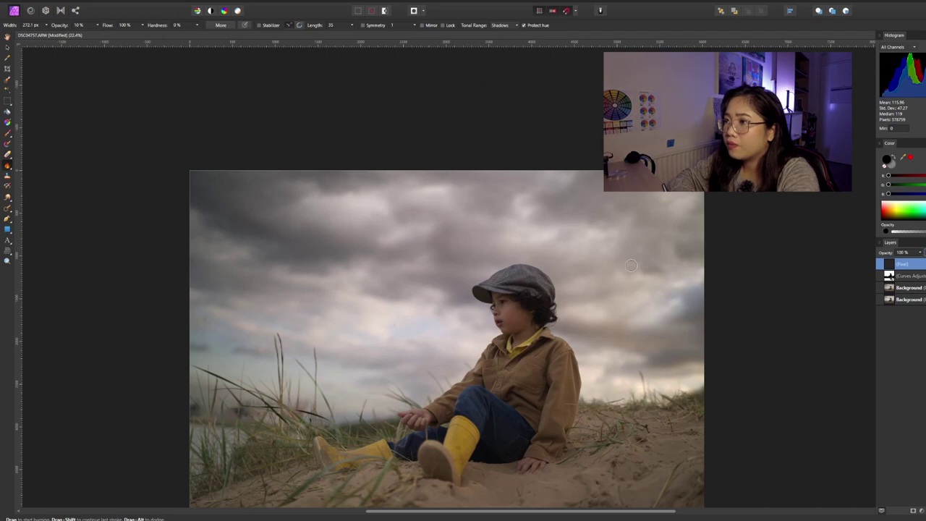
key(bracketright)
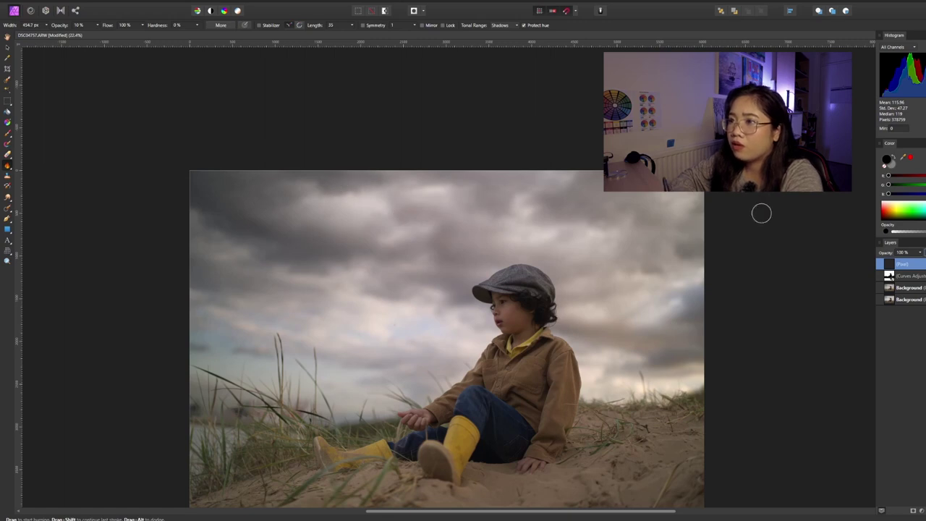
Step: Select the Curves adjustment layer, then make the Pixel layer above it active
scroll(755, 227, down, 1)
scroll(818, 265, up, 2)
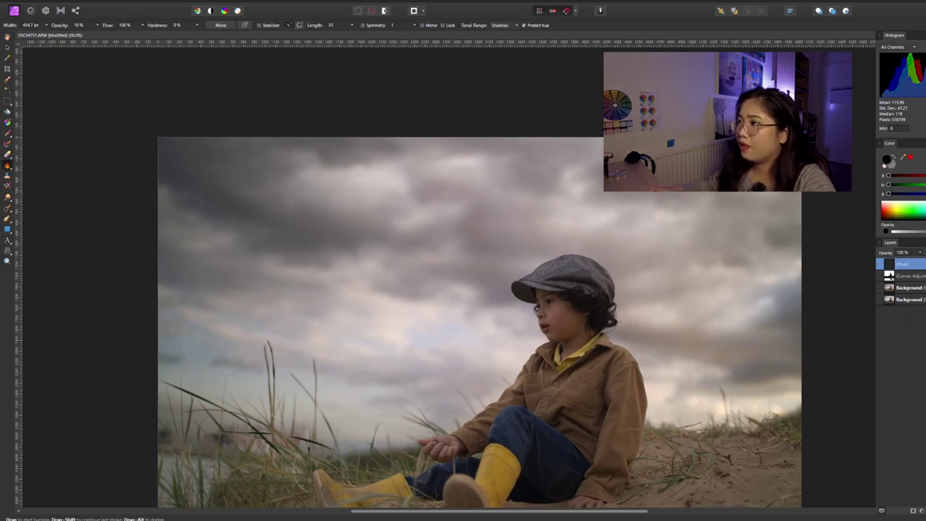
click(904, 275)
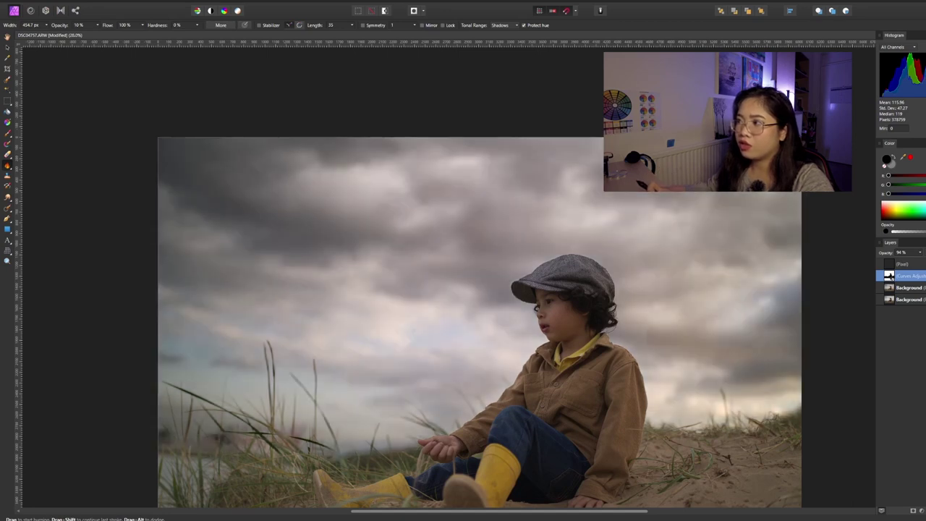
scroll(593, 232, down, 2)
scroll(593, 233, up, 1)
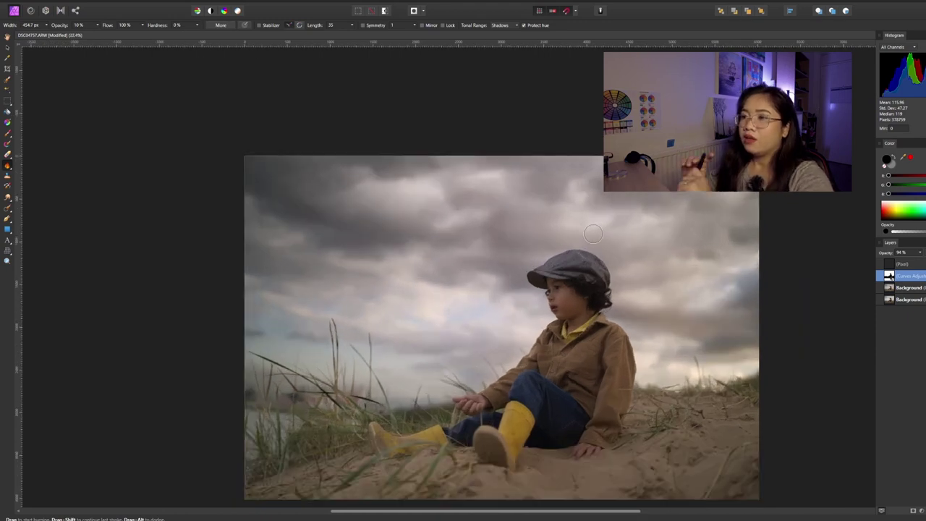
click(913, 268)
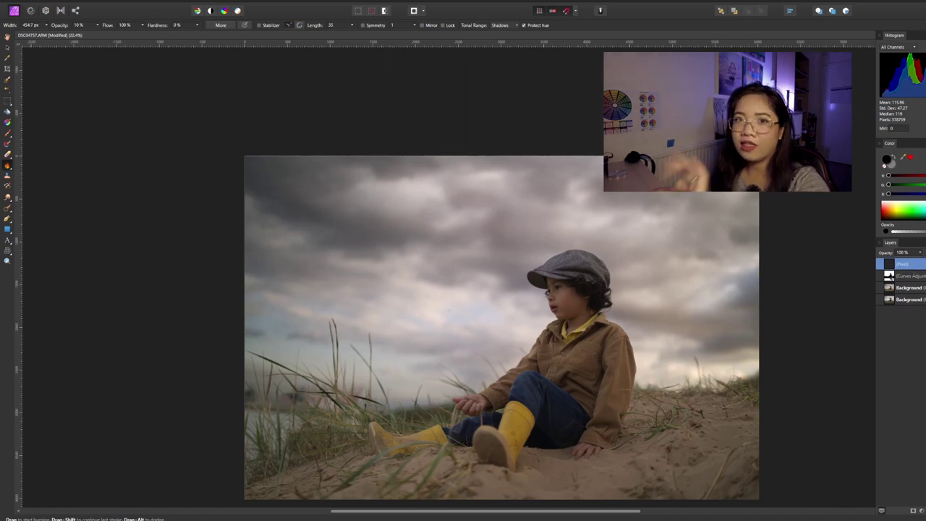
Step: Add a Shadows/Highlights adjustment and raise its Highlights to brighten the sky
click(921, 512)
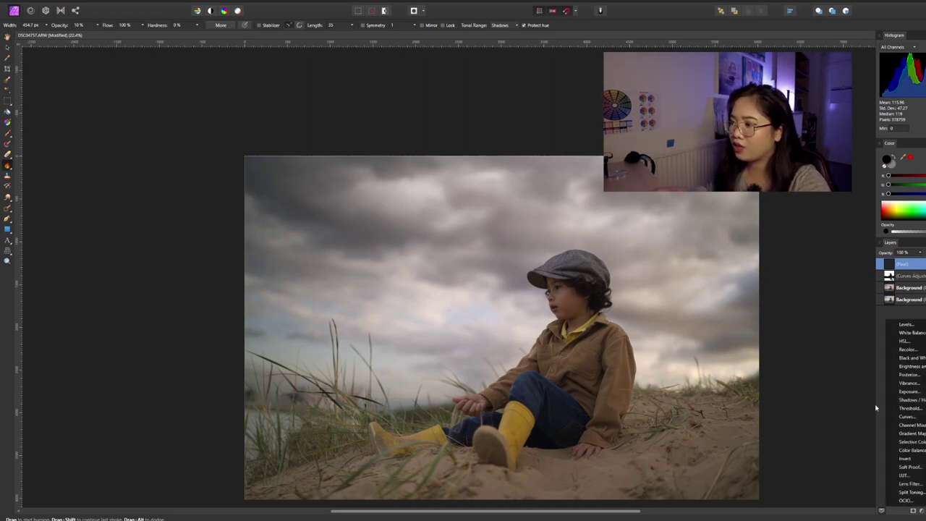
click(907, 400)
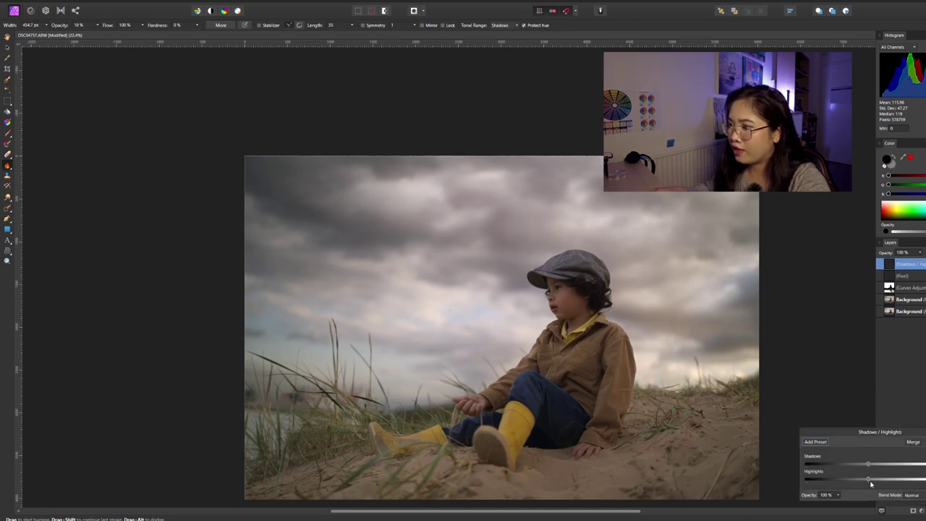
mouse_move(870, 482)
mouse_down()
mouse_move(899, 483)
mouse_move(873, 484)
mouse_move(881, 492)
mouse_up()
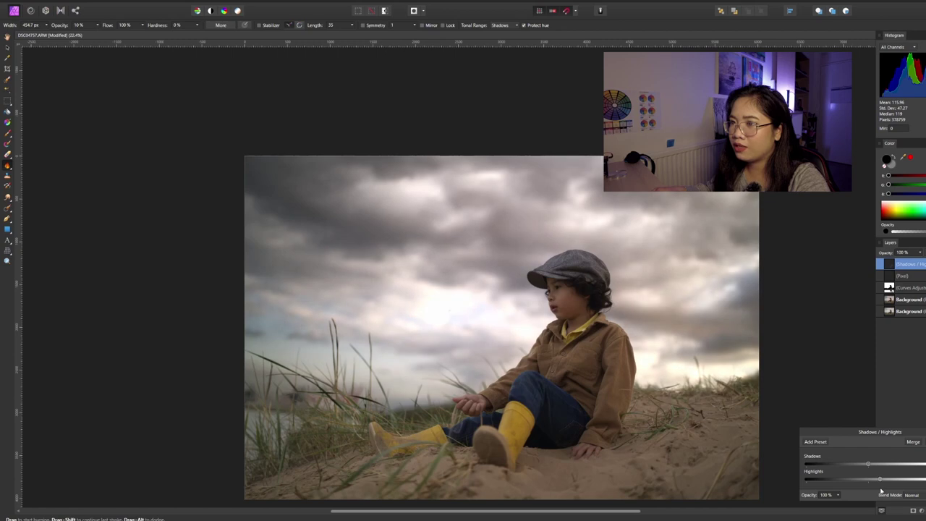
Step: Close the Shadows/Highlights settings and invert the adjustment so its effect is hidden
key(Return)
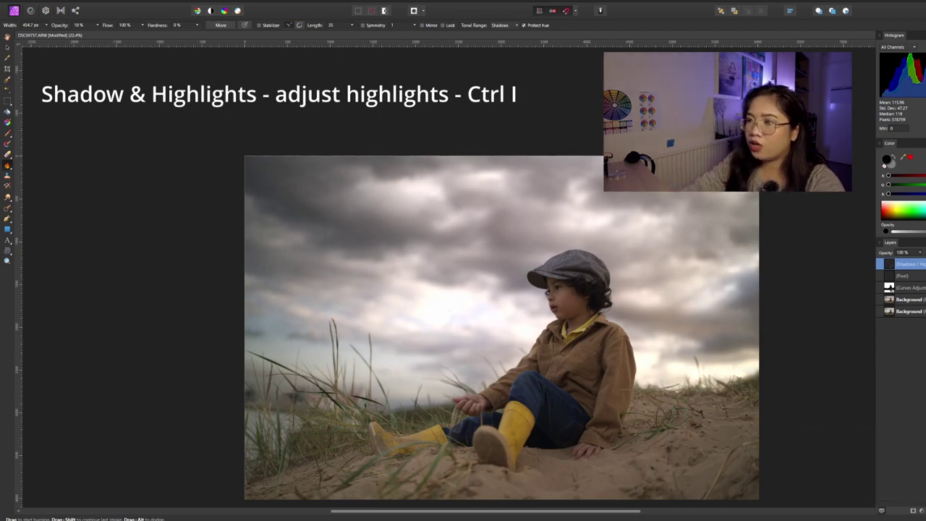
key(ctrl+z)
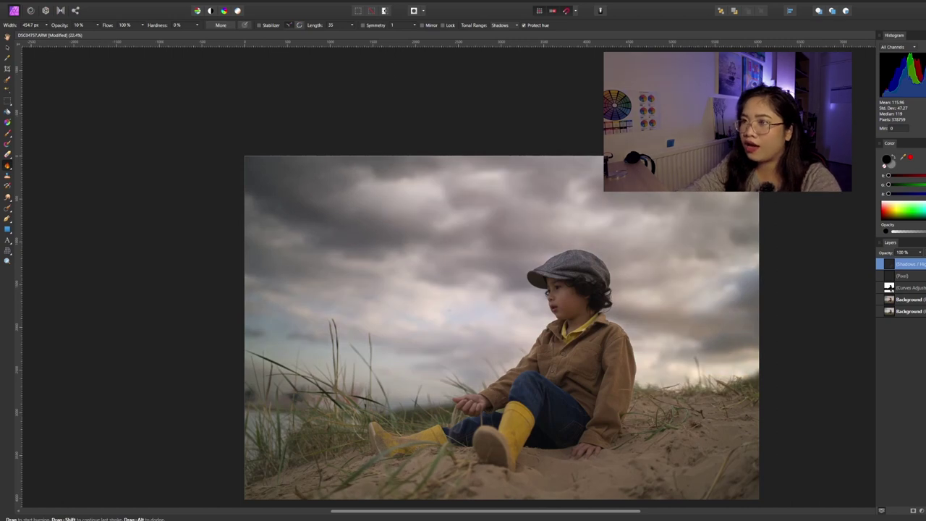
key(b)
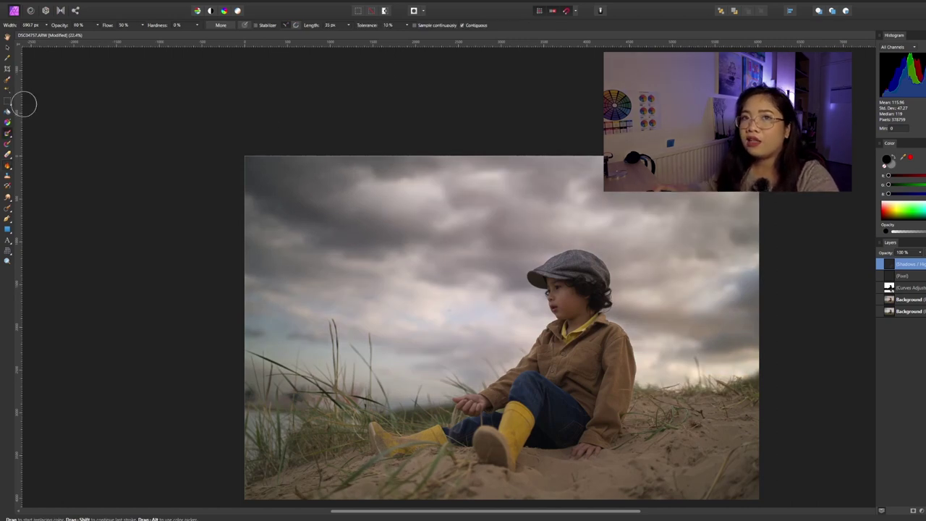
Step: Choose the Paint Brush with white as the painting colour and size it
click(7, 132)
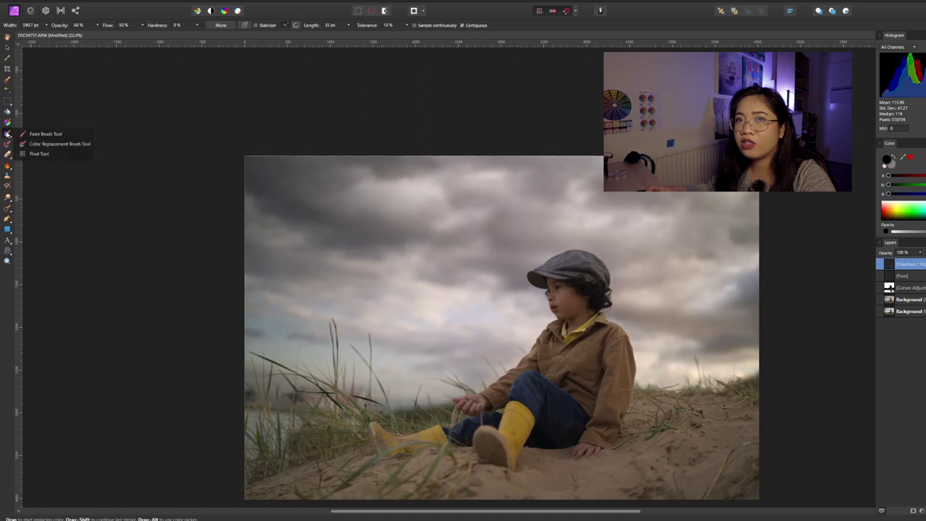
click(33, 135)
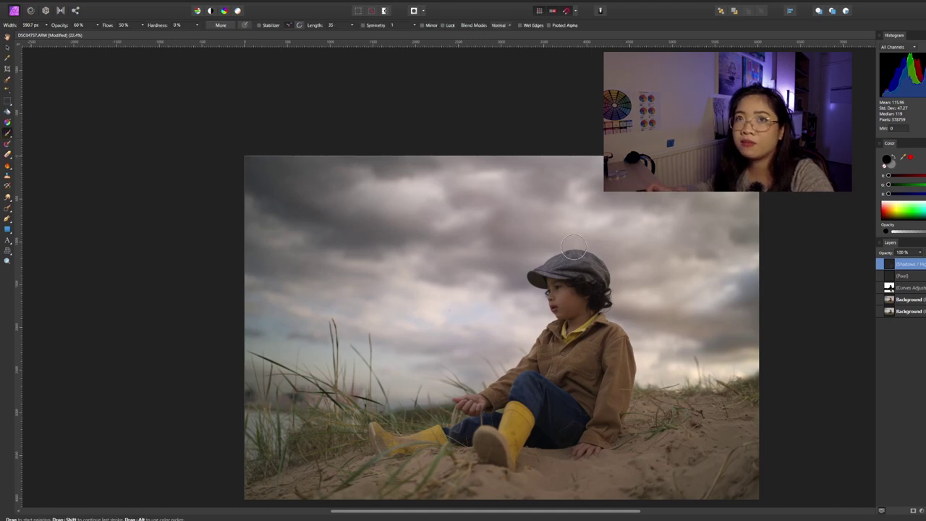
key(x)
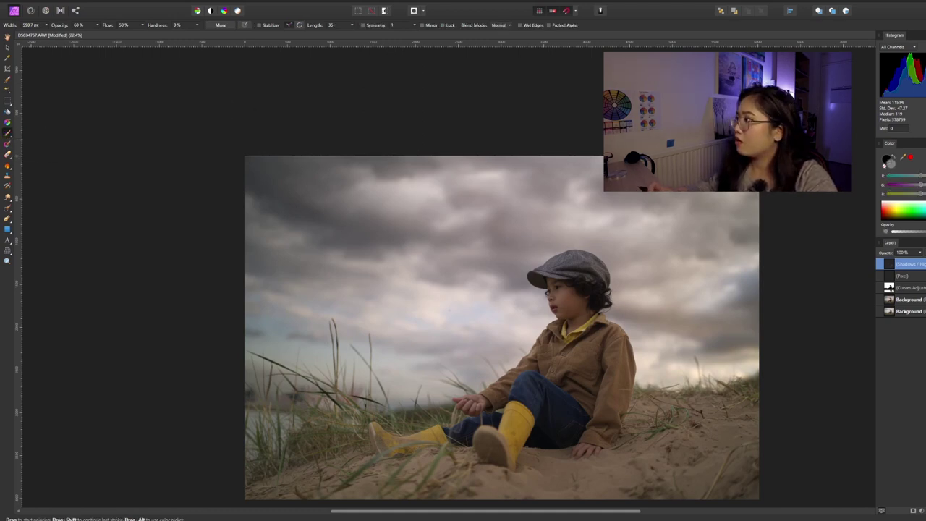
key(x)
key(bracketright)
key(bracketright)
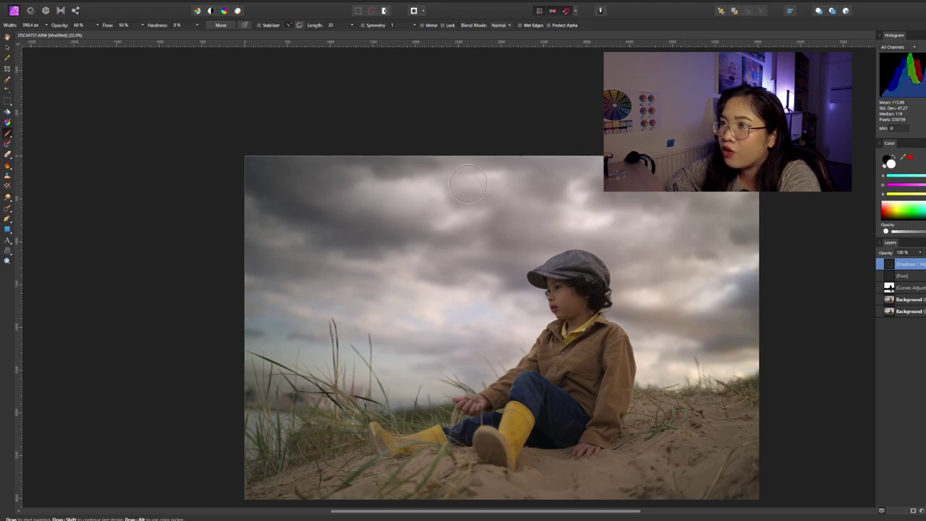
key(bracketleft)
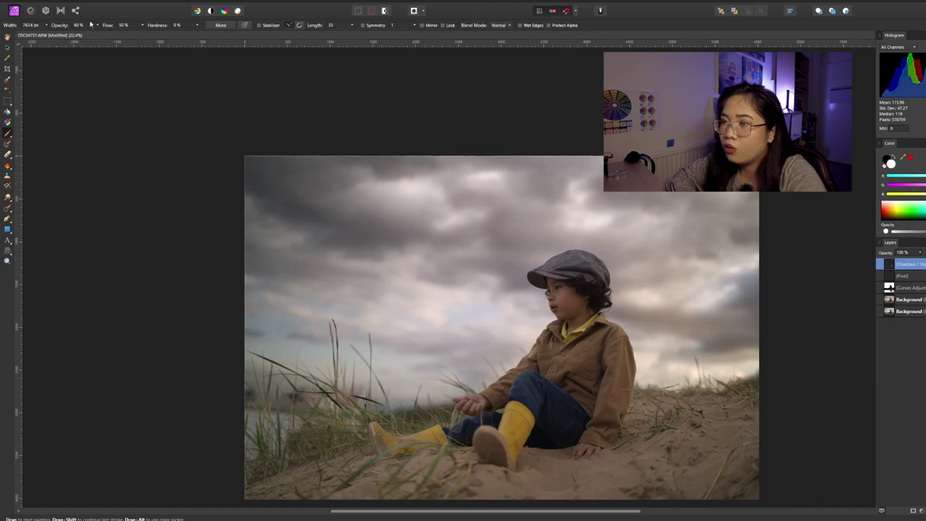
Step: Set brush opacity to 30% and paint the brightening into the cloudy sky
click(90, 25)
text(30)
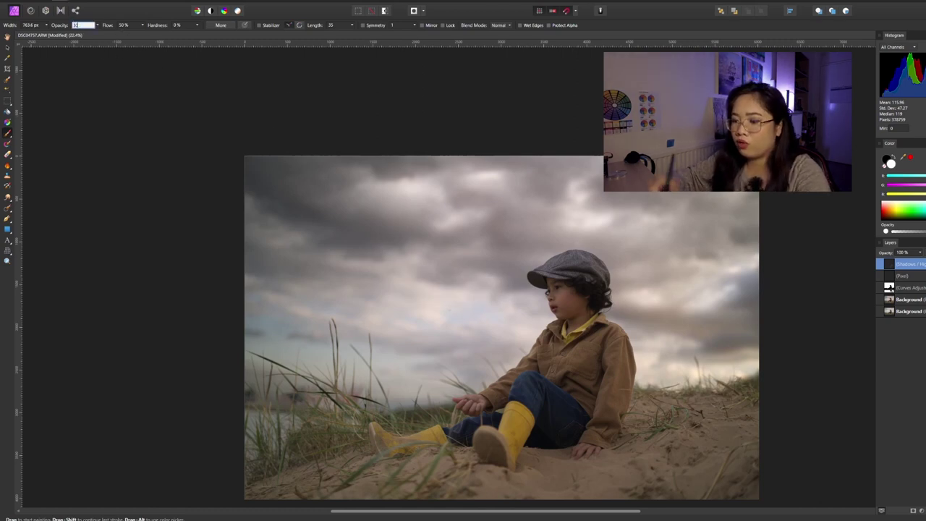
key(Return)
key(bracketright)
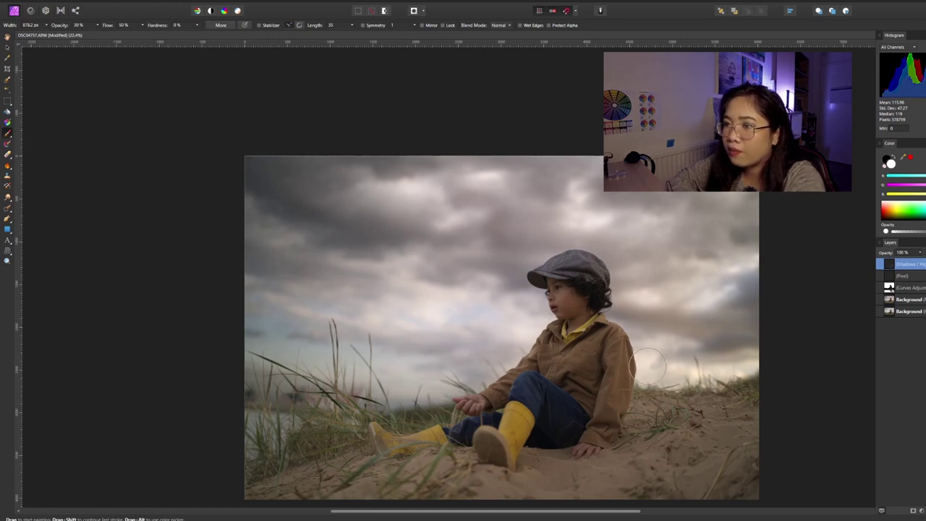
key(bracketleft)
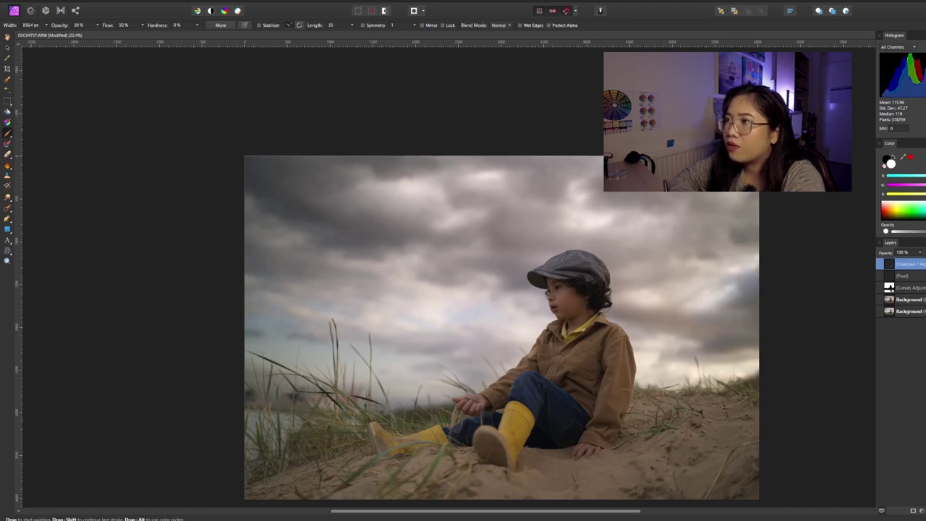
key(bracketright)
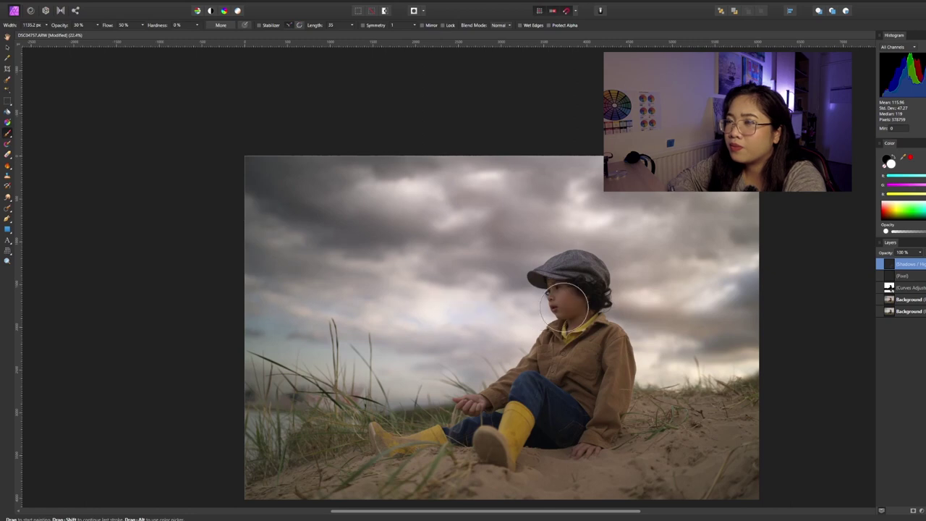
scroll(753, 262, down, 1)
drag(733, 328, 702, 314)
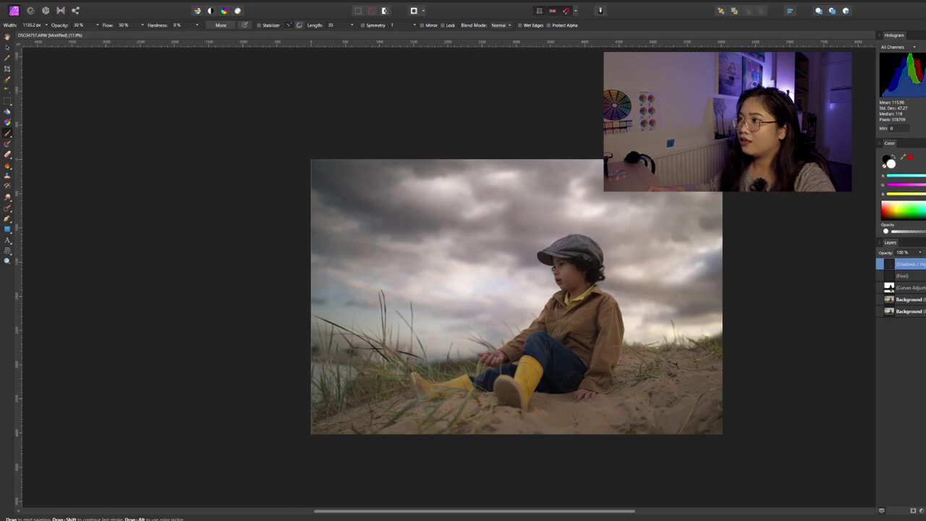
click(908, 288)
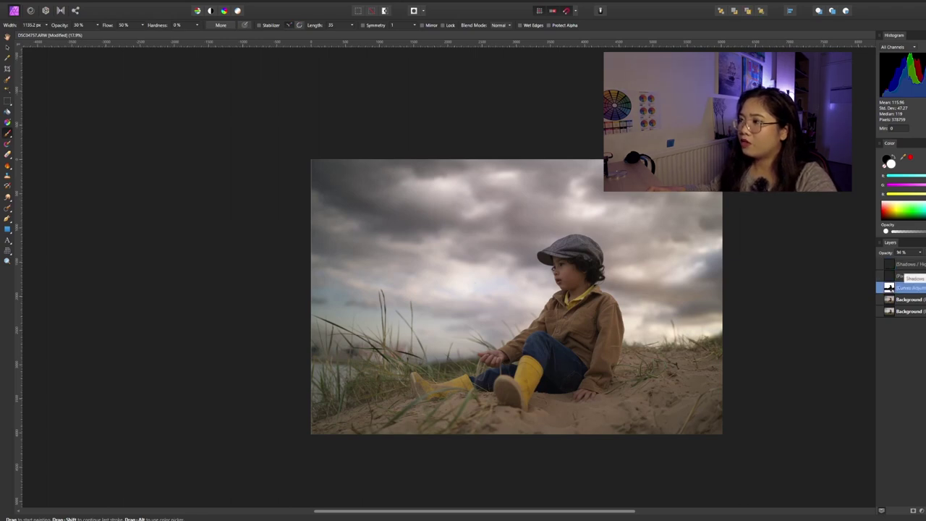
shift+click(908, 264)
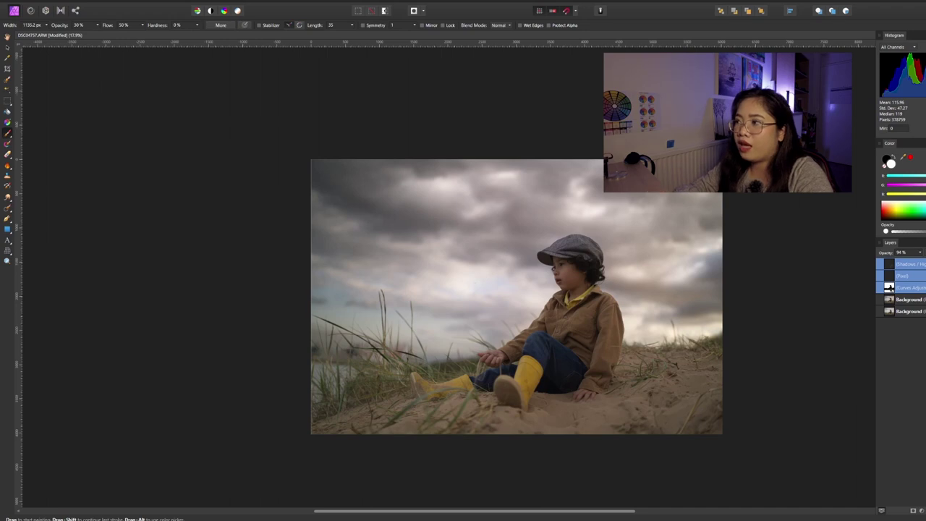
key(ctrl+shift+h)
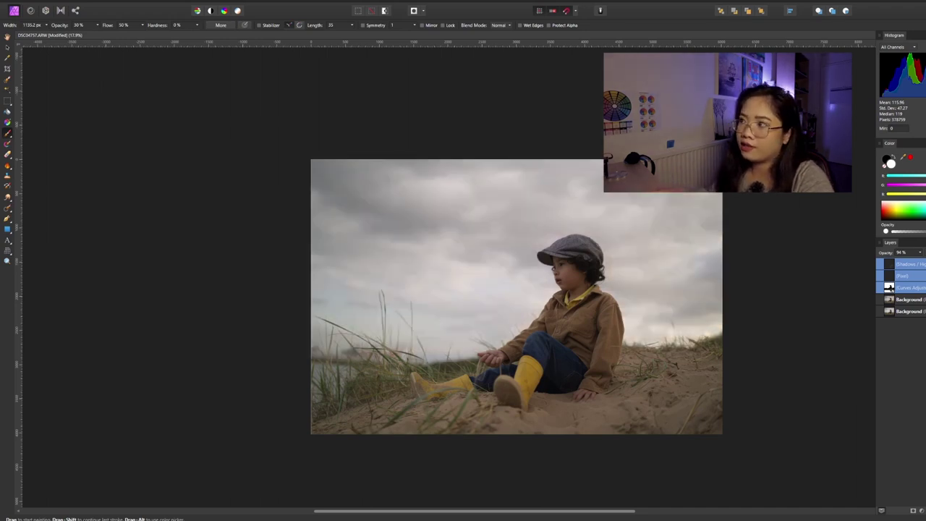
key(ctrl+shift+h)
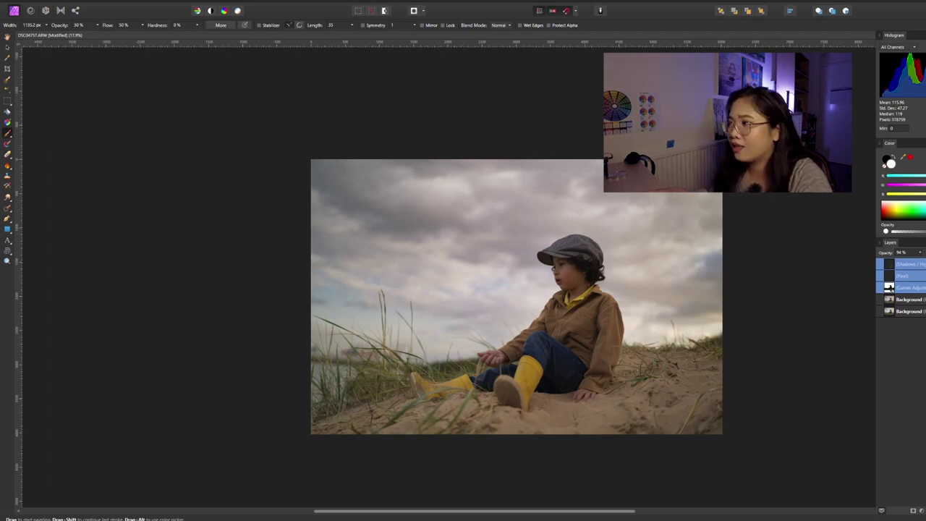
key(ctrl+shift+h)
key(ctrl+shift+h)
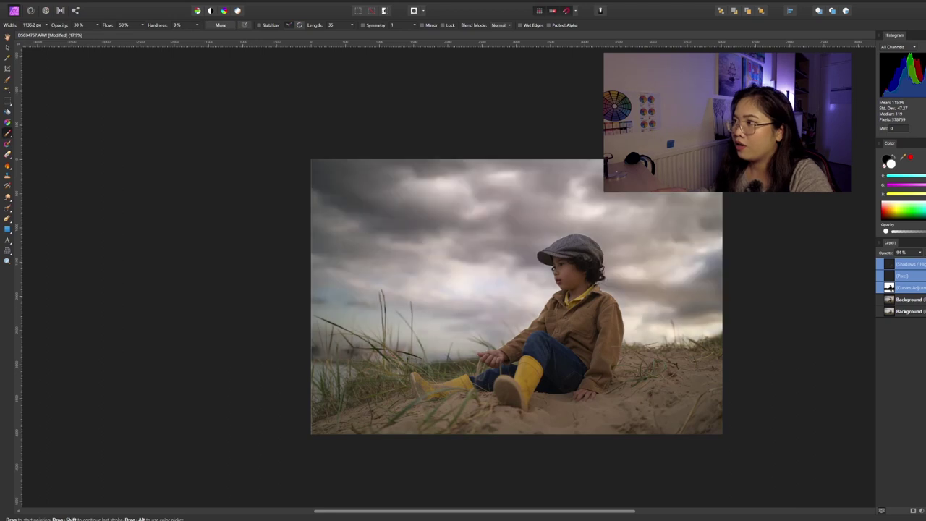
Step: Choose the Dodge brush for lightening the boy's midtones
scroll(661, 233, up, 2)
scroll(753, 242, down, 2)
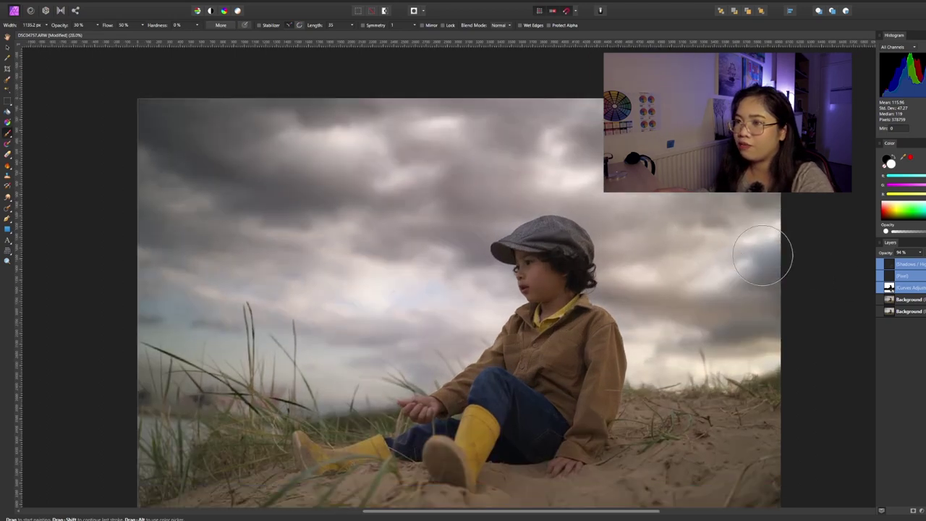
scroll(794, 233, up, 1)
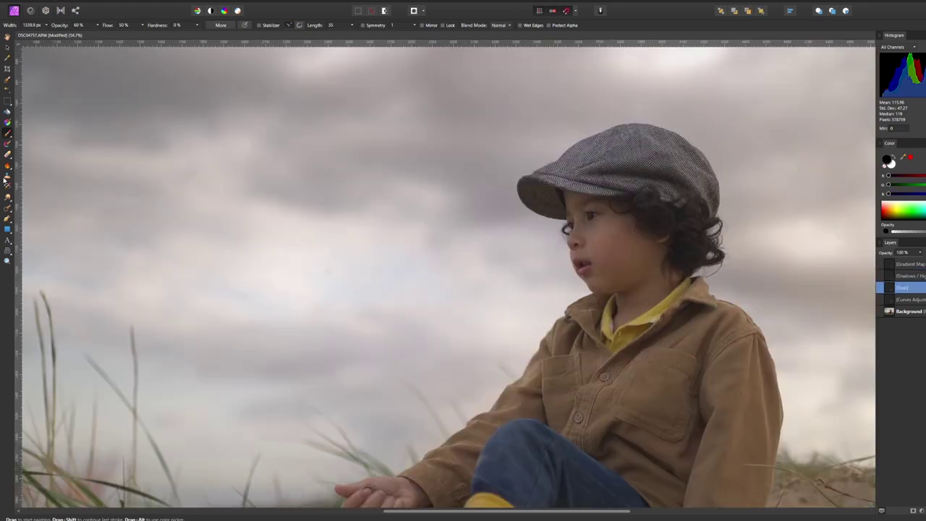
key(o)
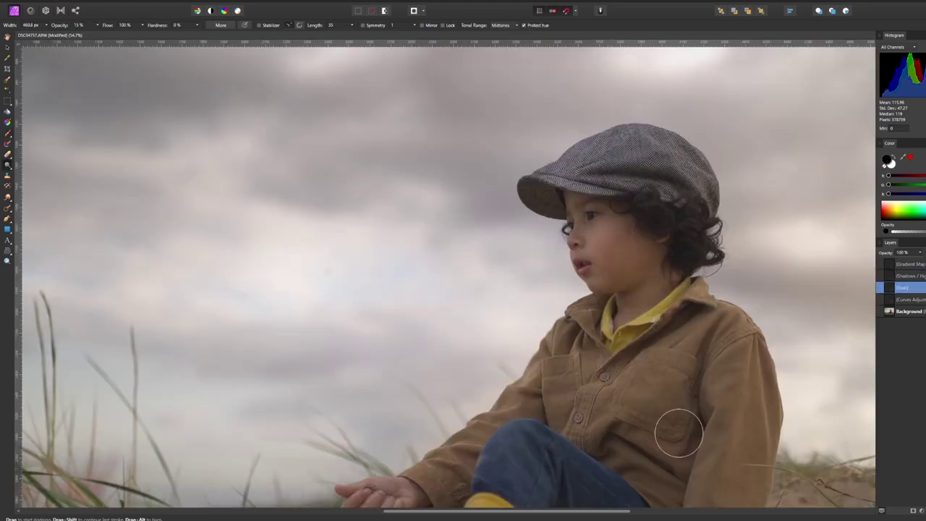